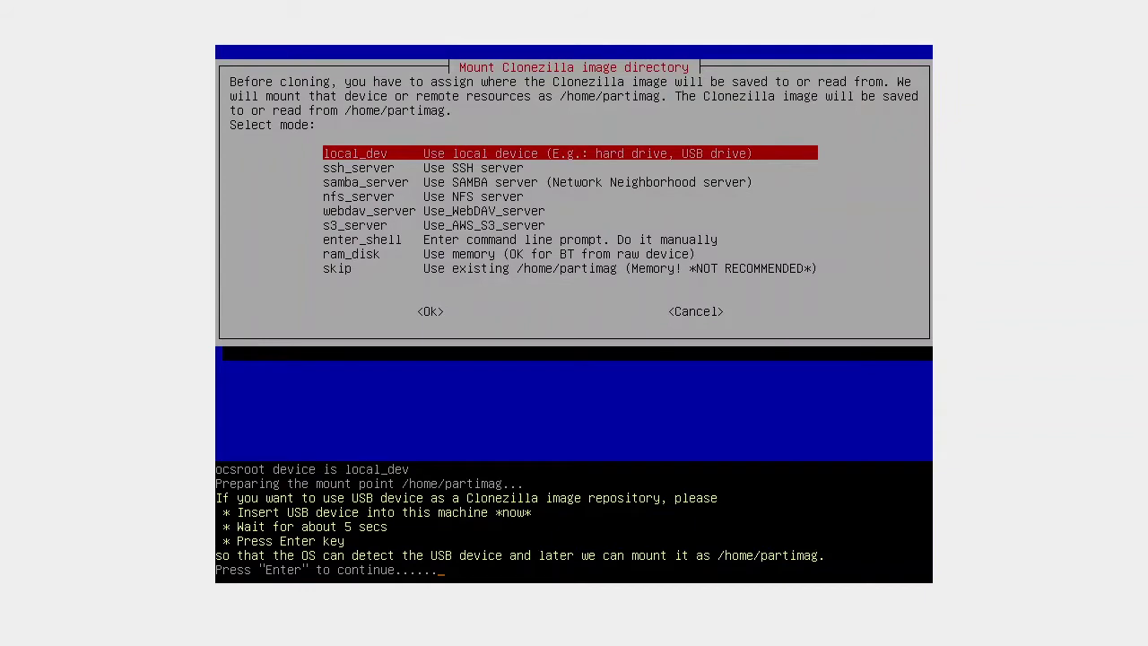
# Finish the storage device scan and mount partition sdb1 as the Clonezilla image repository.
pyautogui.press('Return')
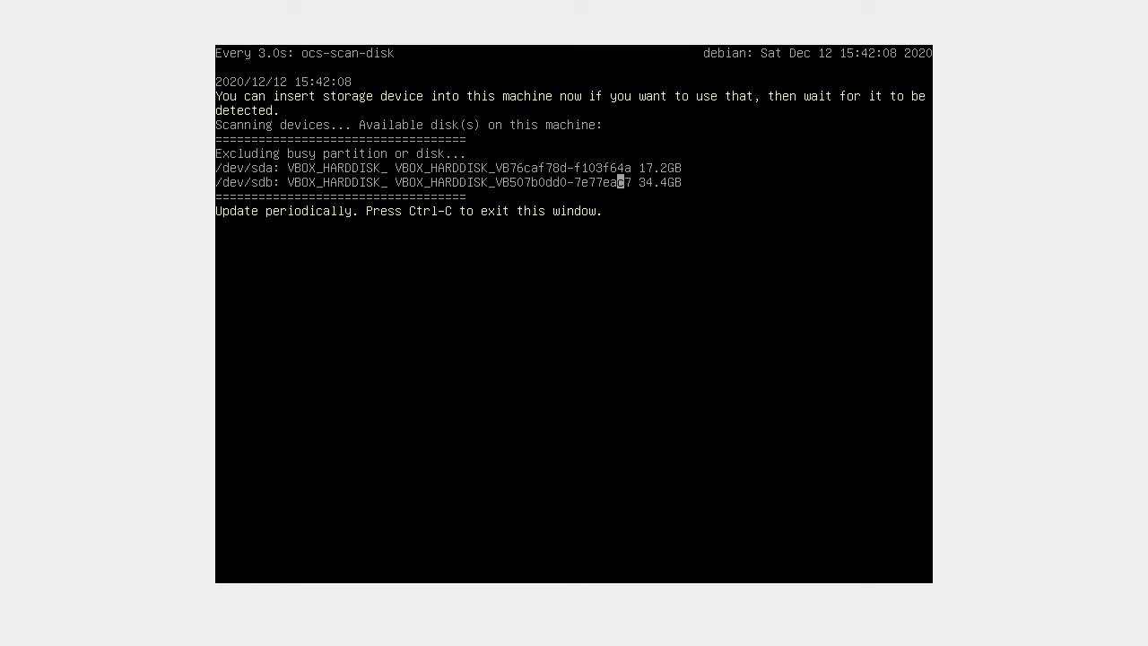
pyautogui.hotkey('ctrl', 'c')
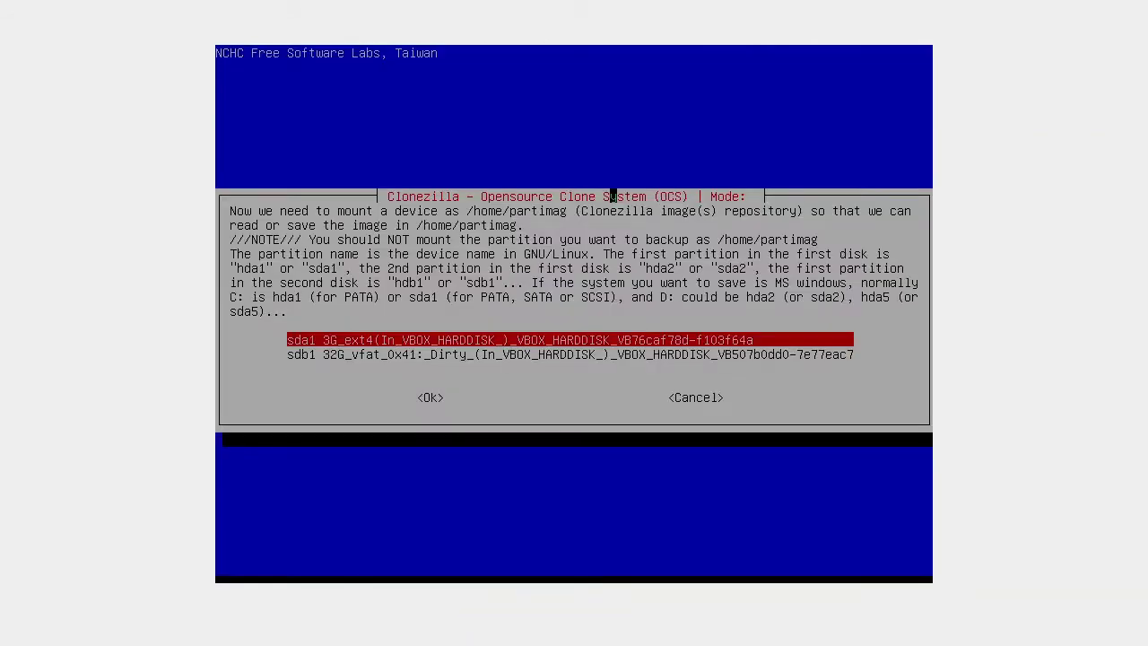
pyautogui.press('Down')
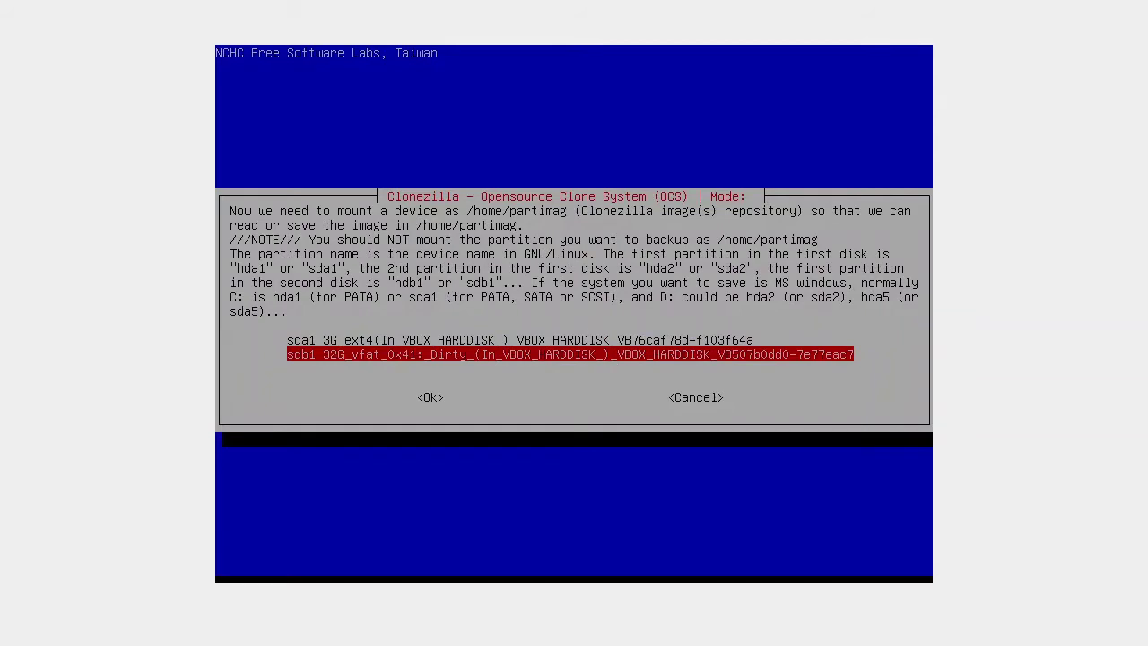
pyautogui.press('Up')
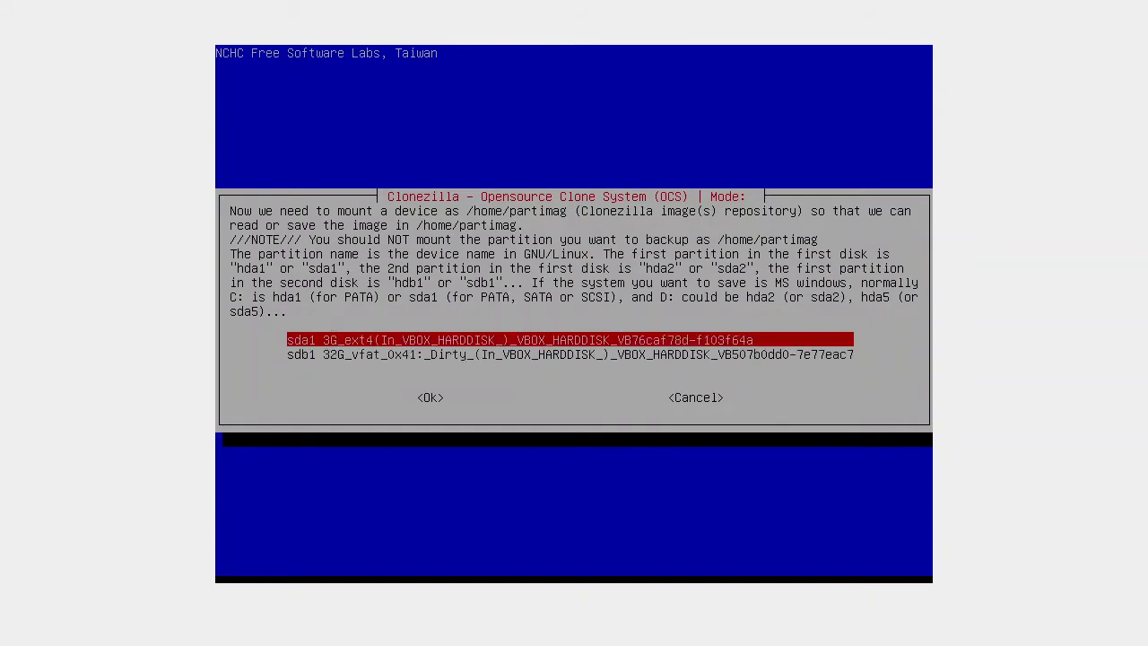
pyautogui.press('Down')
pyautogui.press('Return')
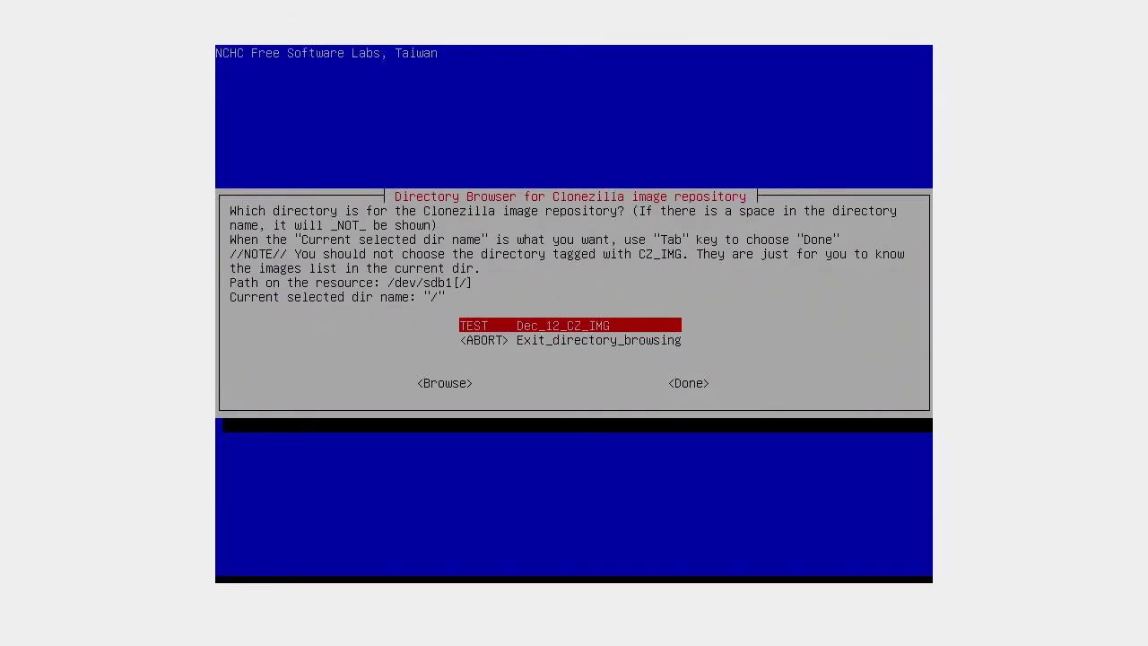
# Accept the root directory "/" of sdb1 as the image repository directory and continue to the wizard mode choice.
pyautogui.press('Down')
pyautogui.press('Up')
pyautogui.press('Down')
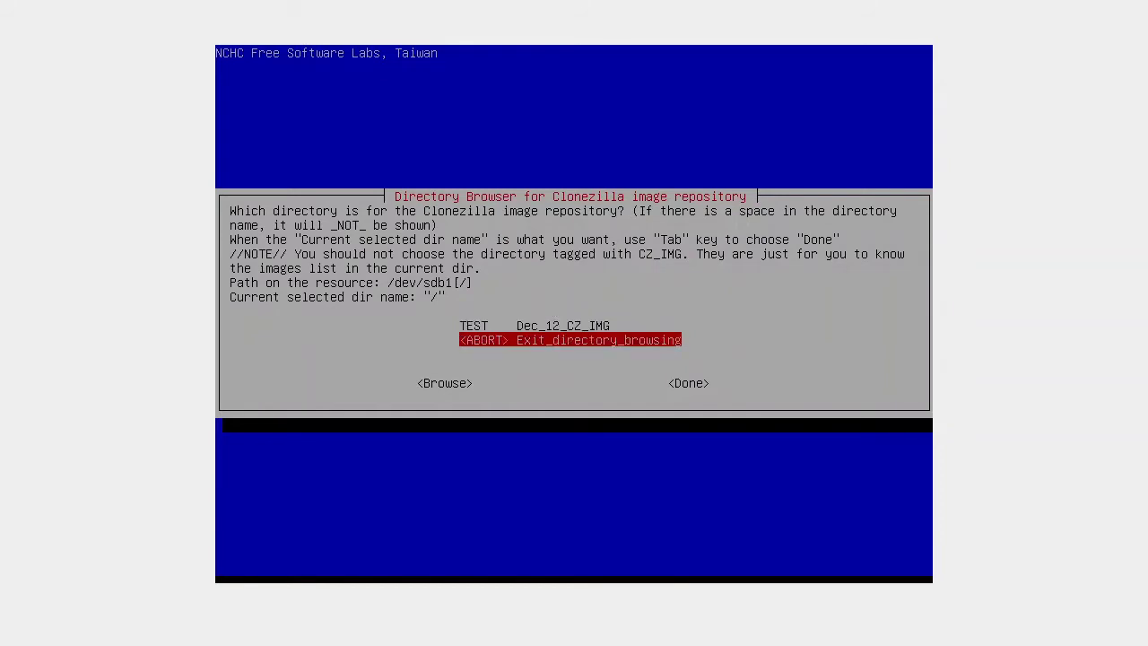
pyautogui.press('Up')
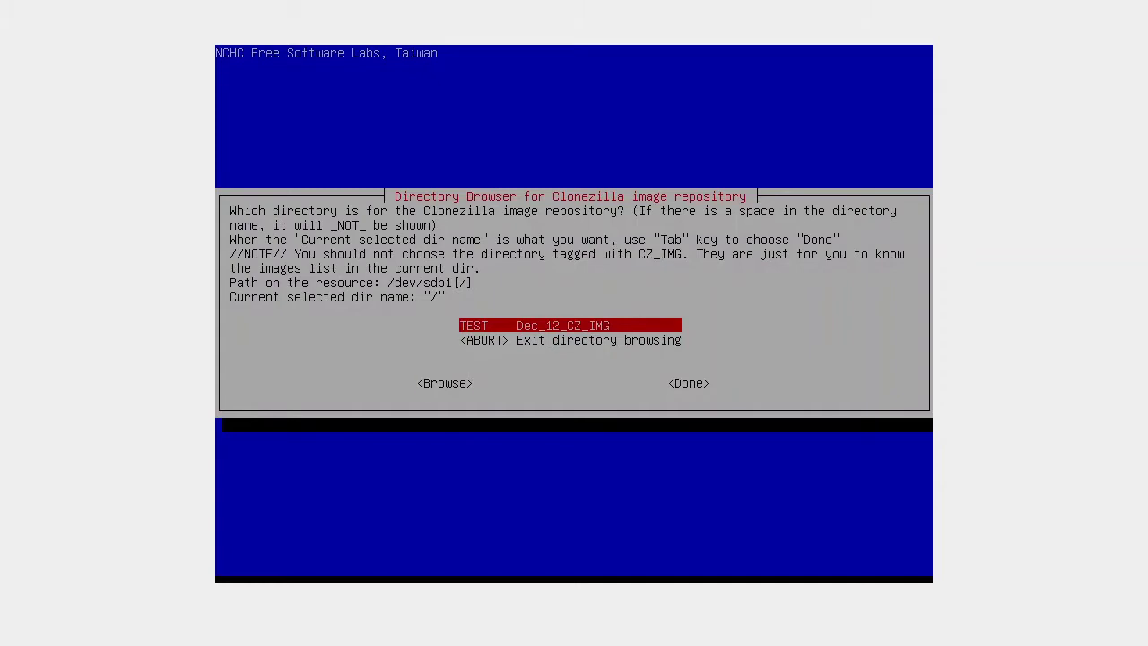
pyautogui.press('Tab')
pyautogui.press('Tab')
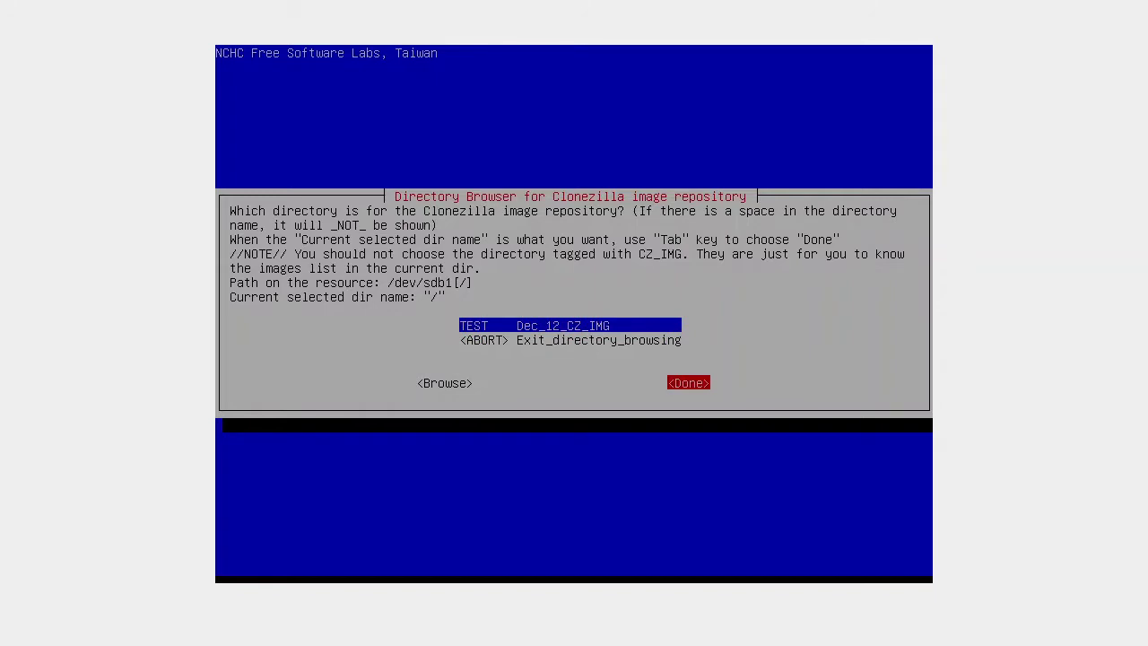
pyautogui.press('Return')
pyautogui.press('Return')
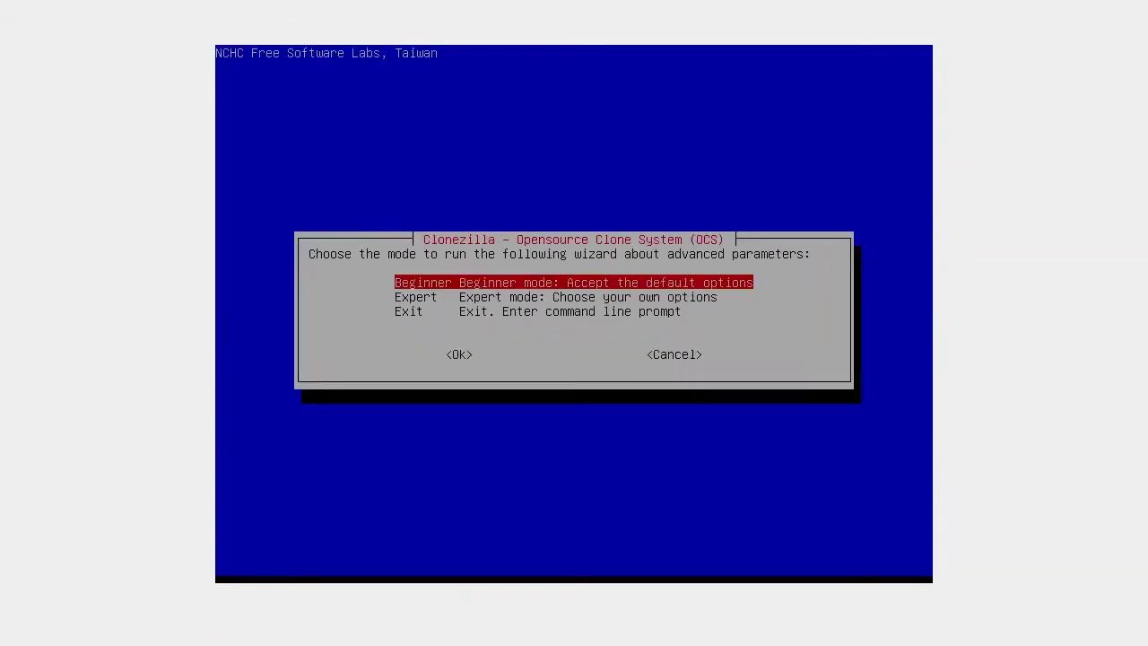
# In Beginner mode, set up a savedisk job that saves local disk sda as an image named SUPER.
pyautogui.press('Return')
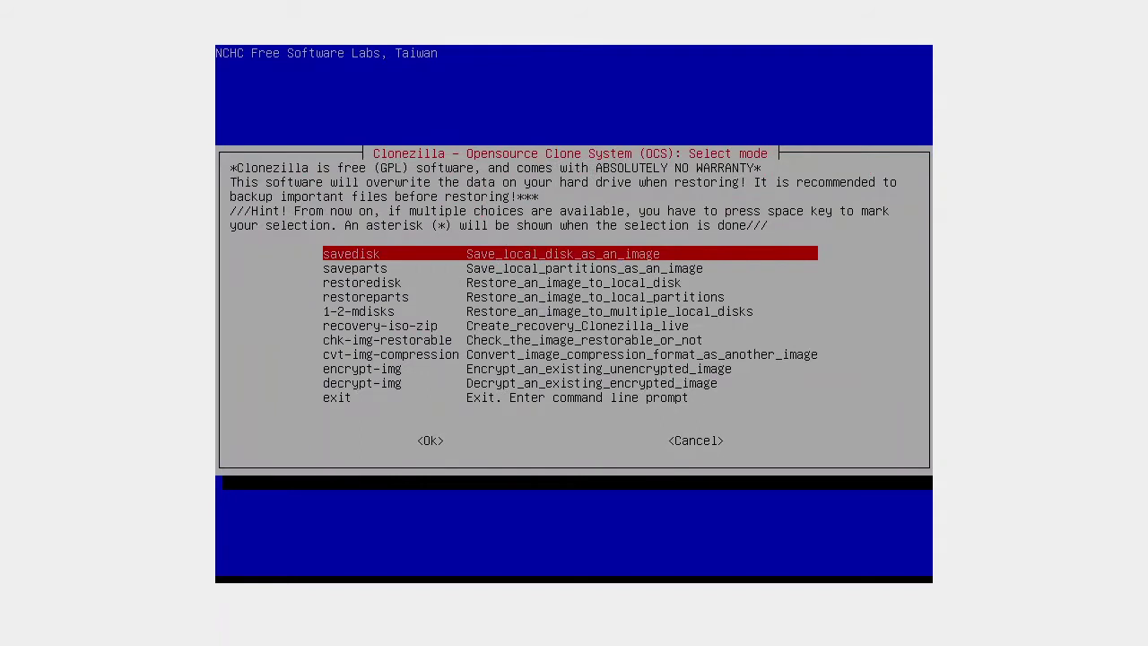
pyautogui.press('Return')
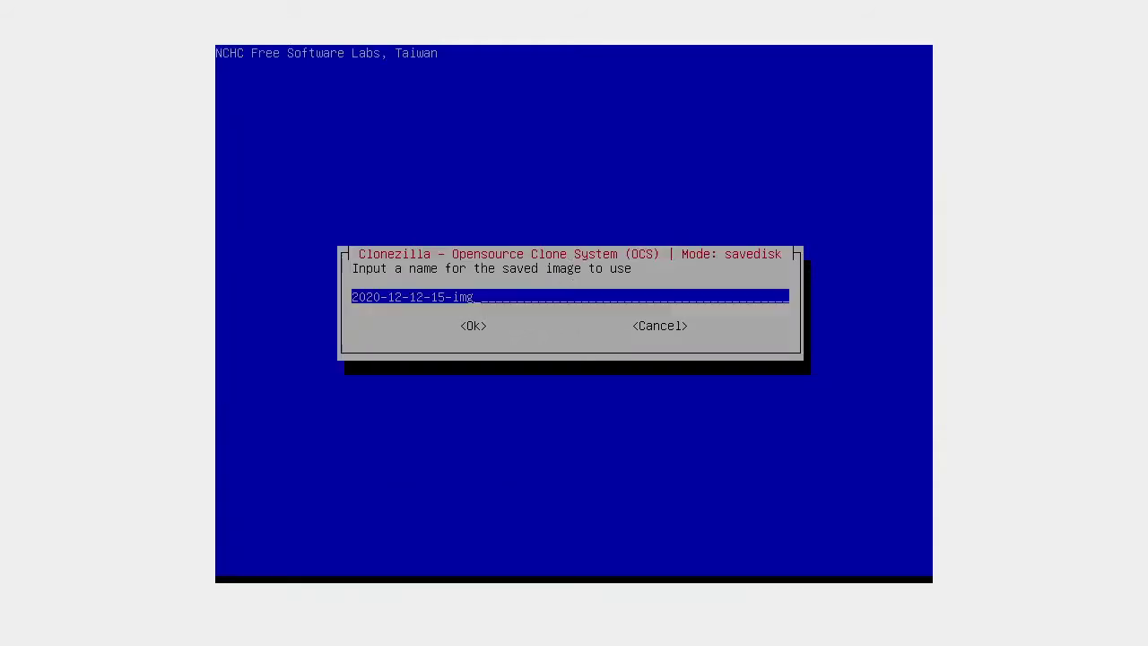
pyautogui.press('BackSpace')
pyautogui.press('BackSpace')
pyautogui.press('BackSpace')
pyautogui.press('BackSpace')
pyautogui.press('BackSpace')
pyautogui.press('BackSpace')
pyautogui.press('BackSpace')
pyautogui.press('BackSpace')
pyautogui.press('BackSpace')
pyautogui.press('BackSpace')
pyautogui.press('BackSpace')
pyautogui.press('BackSpace')
pyautogui.press('BackSpace')
pyautogui.press('BackSpace')
pyautogui.press('BackSpace')
pyautogui.press('BackSpace')
pyautogui.press('BackSpace')
pyautogui.write('SUPER')
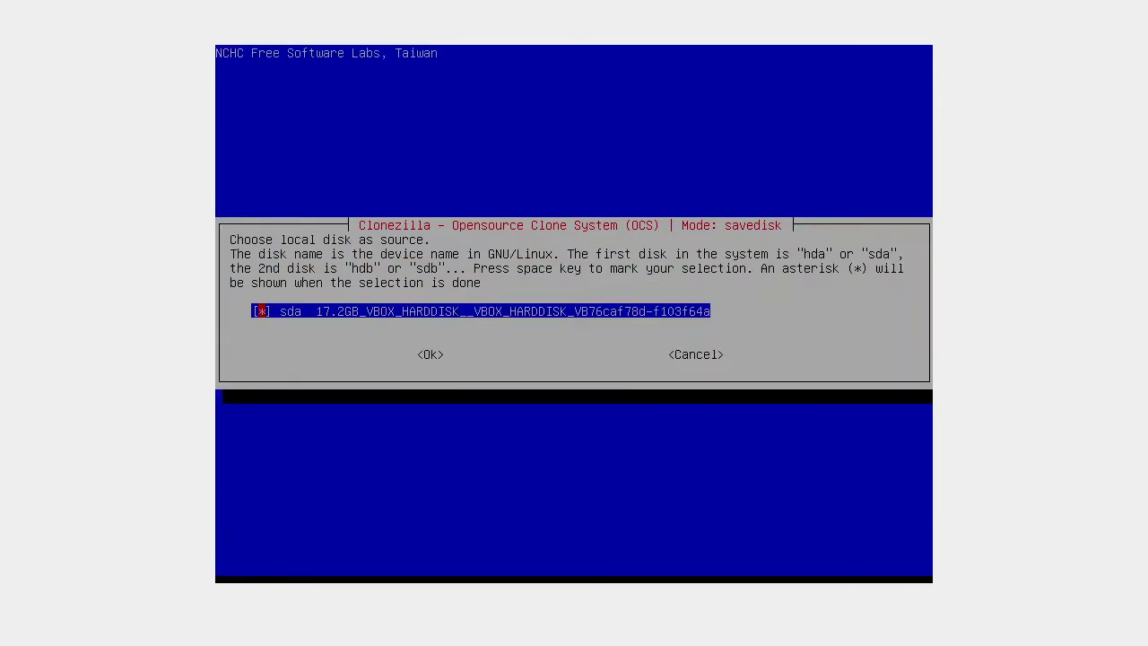
pyautogui.press('Return')
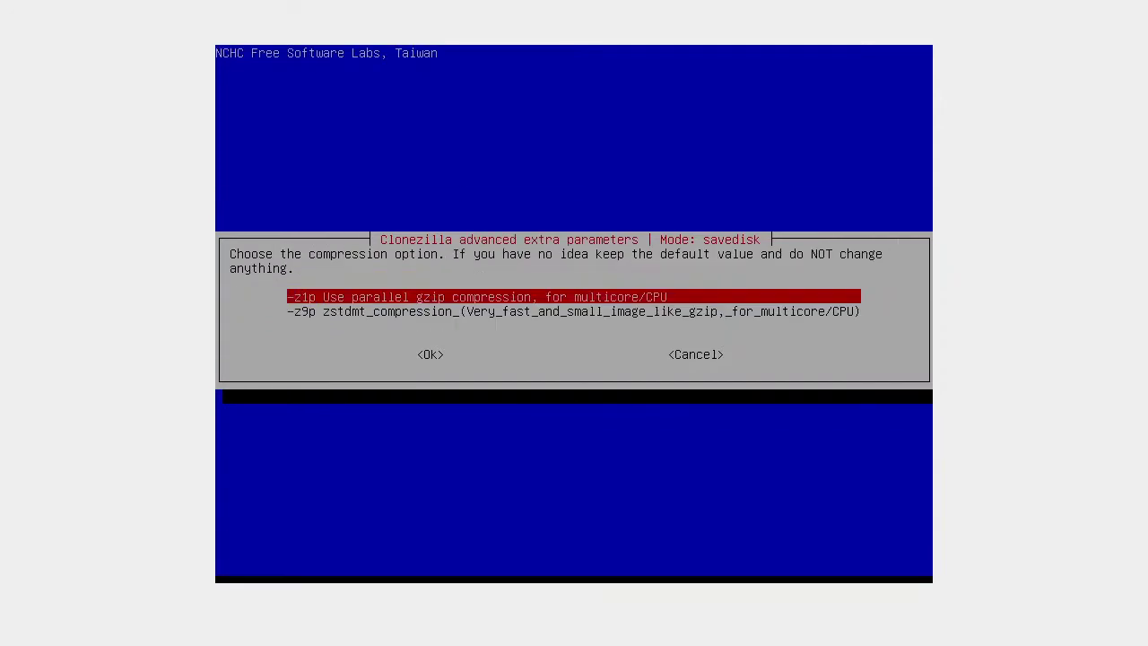
# Use -z1p compression, skip the source file system check, check the saved image, leave it unencrypted, and choose the final action when finished.
pyautogui.press('Return')
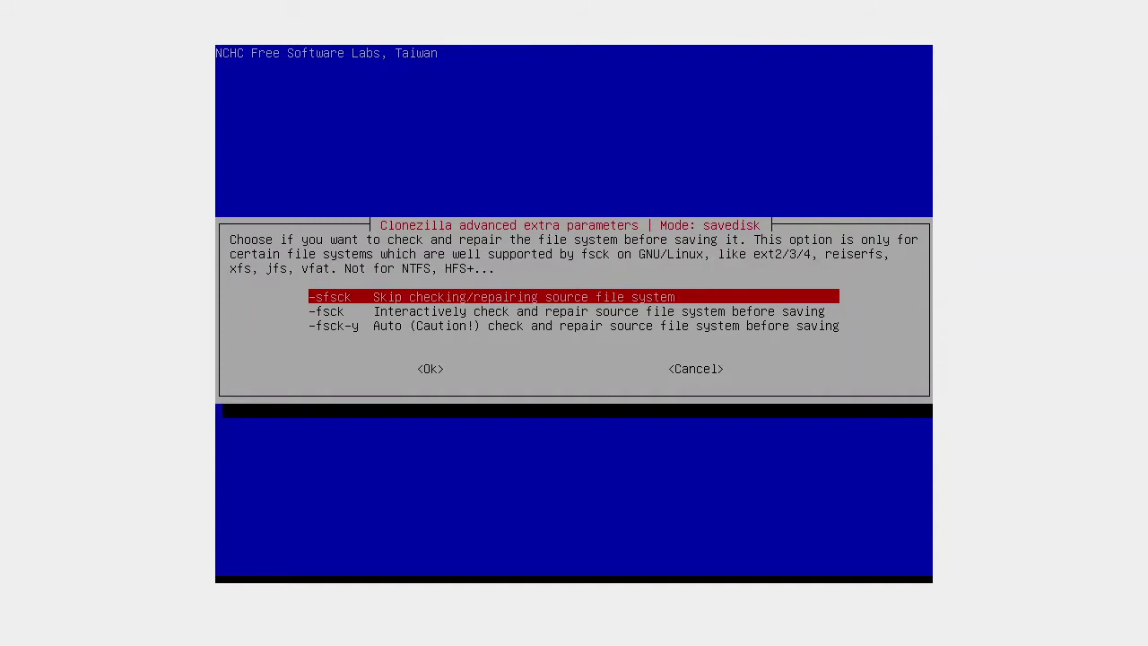
pyautogui.press('Return')
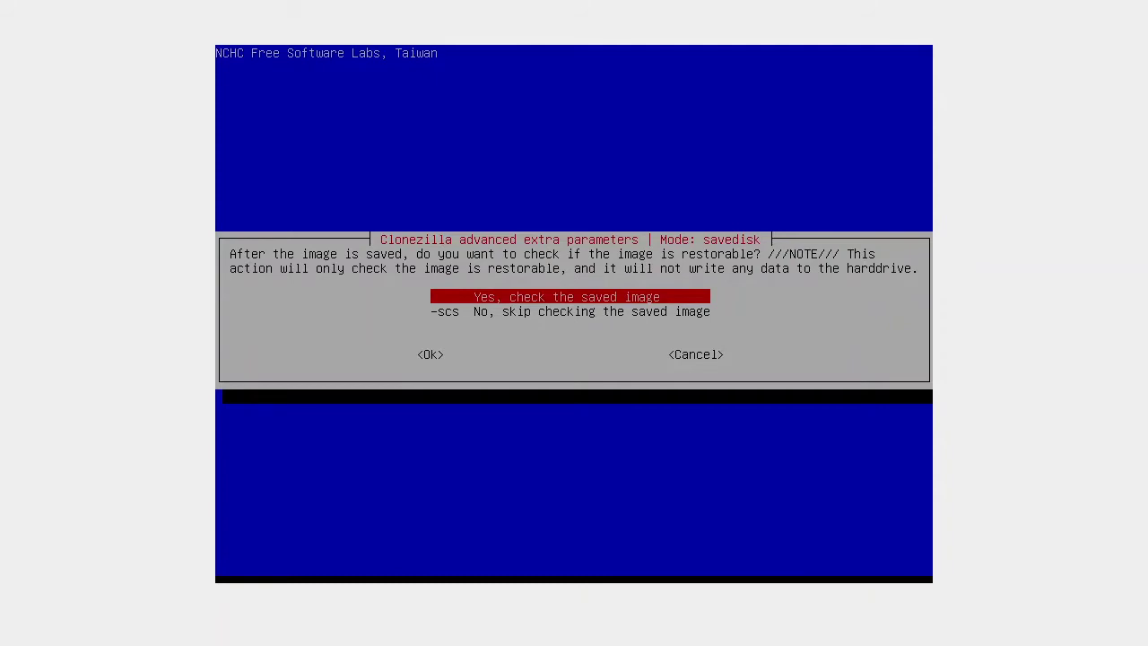
pyautogui.press('Return')
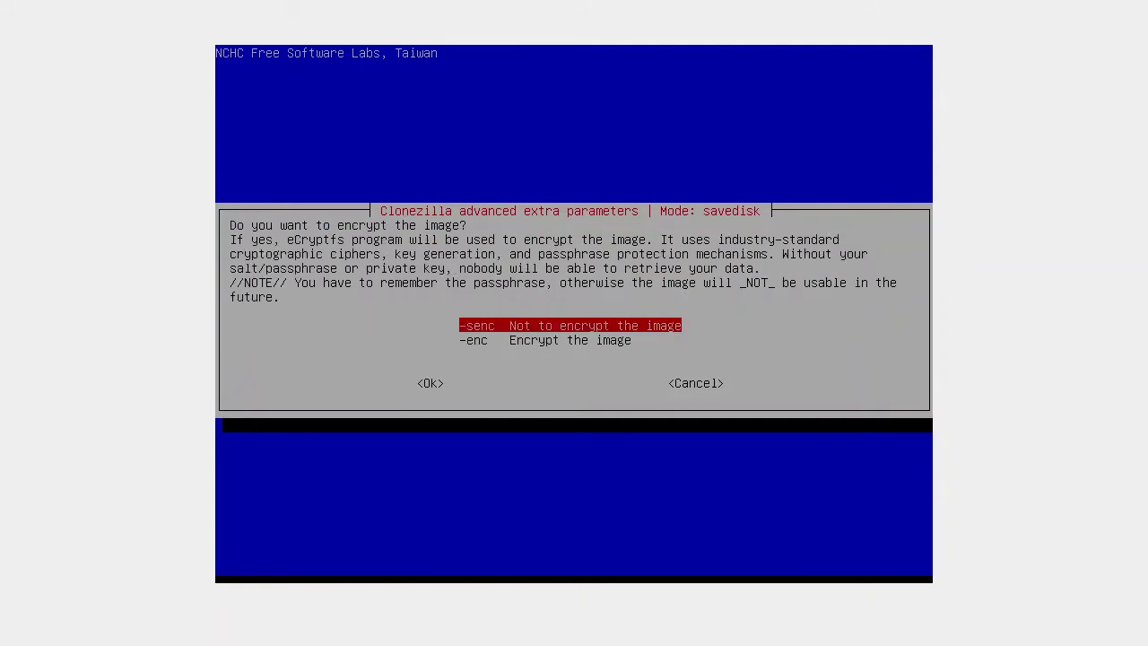
pyautogui.press('Return')
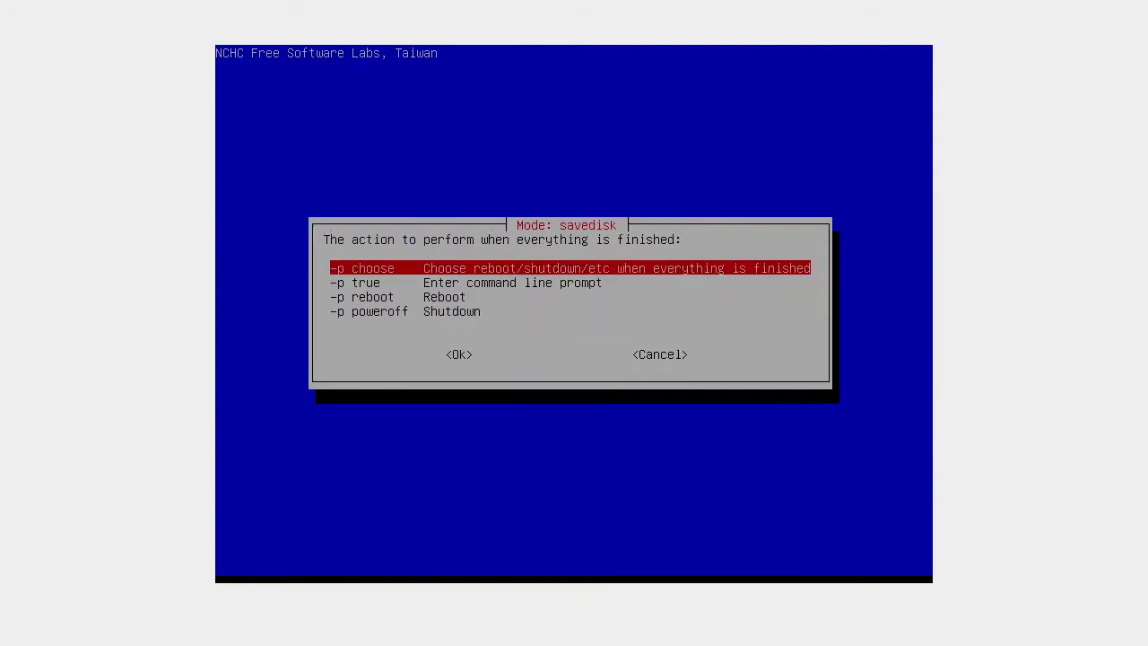
pyautogui.press('Return')
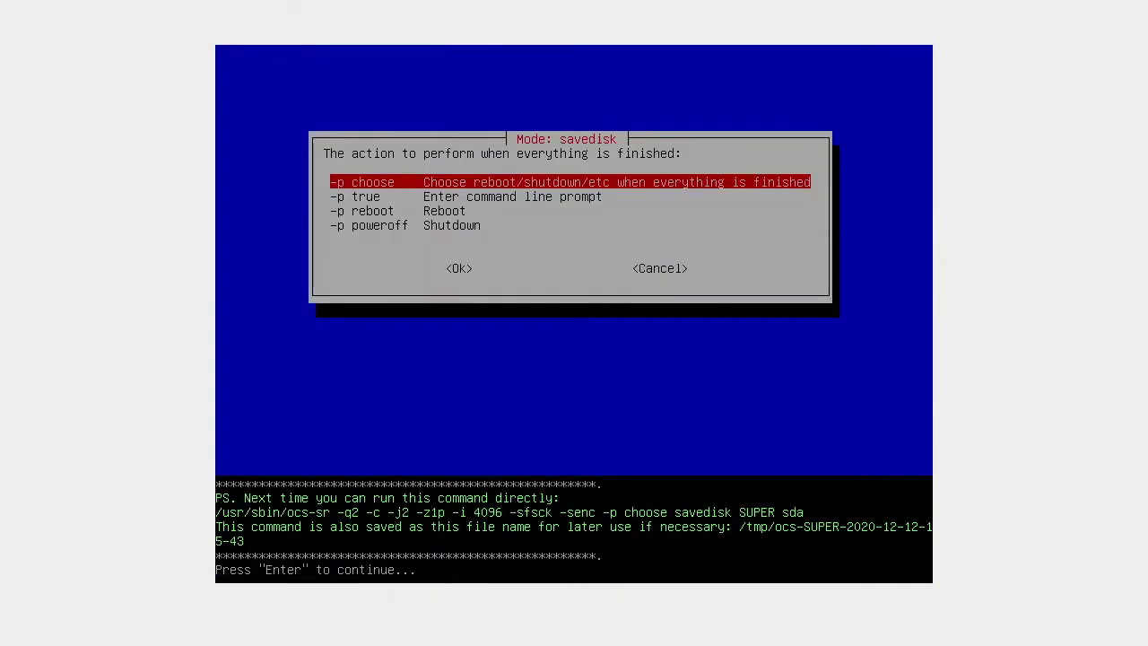
# Confirm and run the saving of disk sda to /home/partimag/SUPER, continuing past the summary when the job ends.
pyautogui.press('Return')
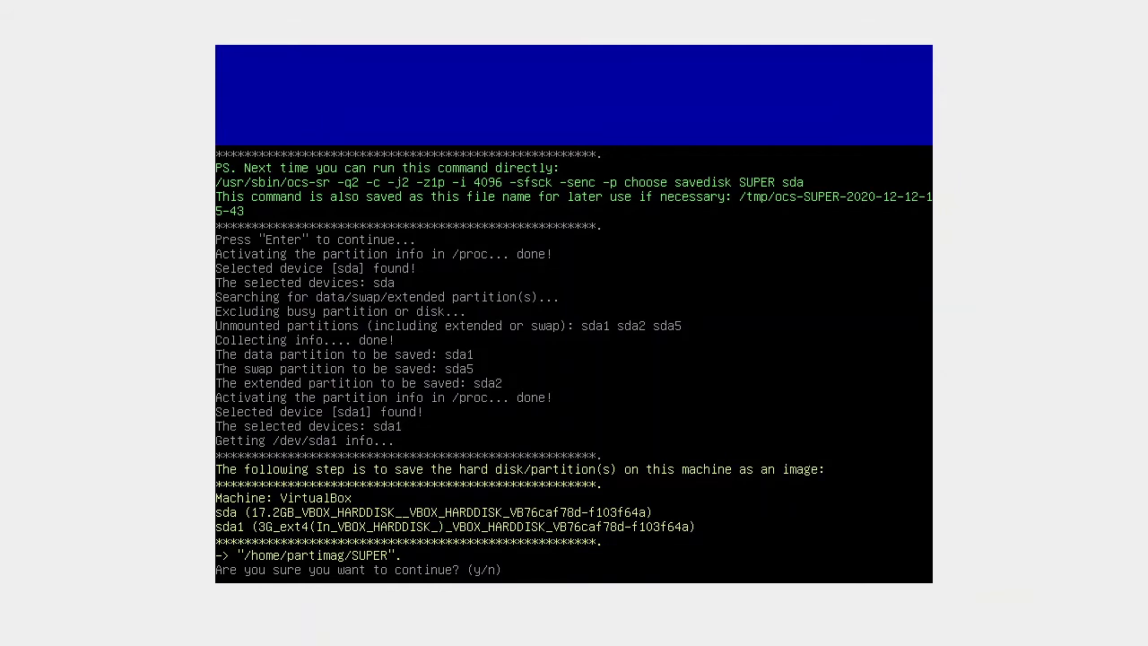
pyautogui.write('y')
pyautogui.press('Return')
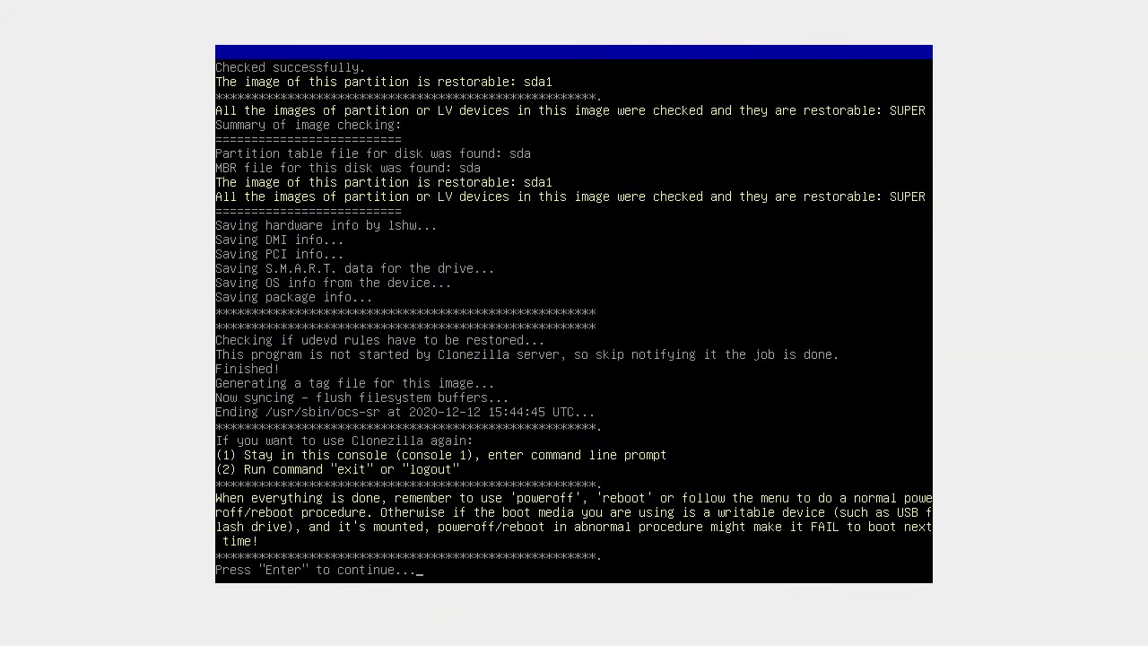
pyautogui.press('Return')
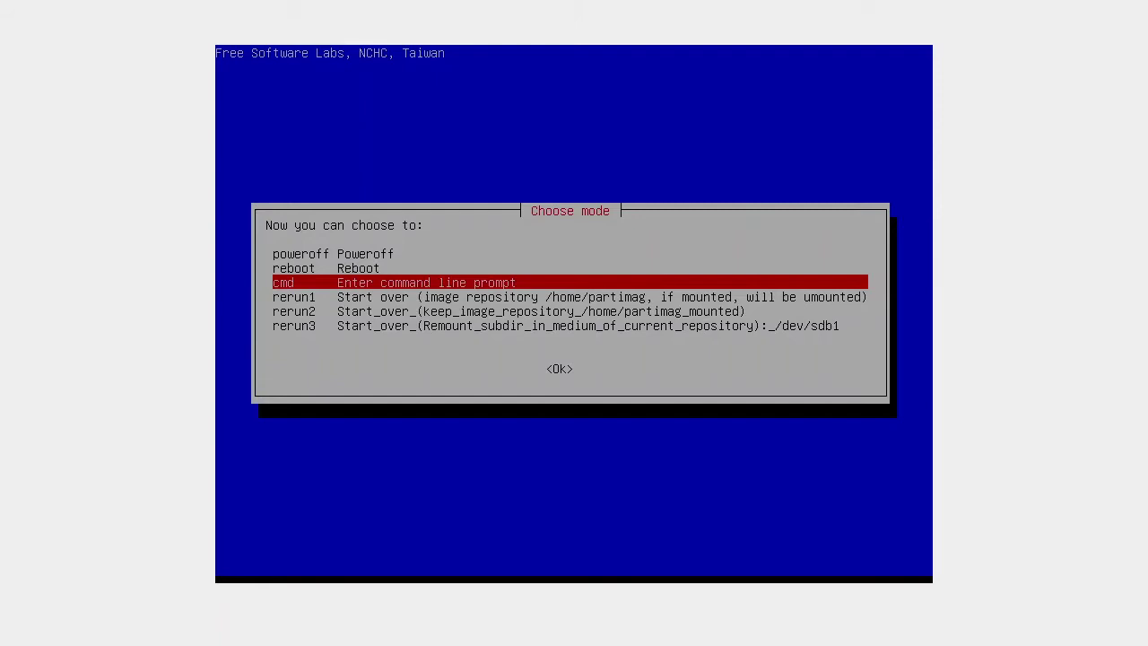
# Start over with the image repository unmounted (rerun1) and launch Clonezilla in device-image mode.
pyautogui.press('Down')
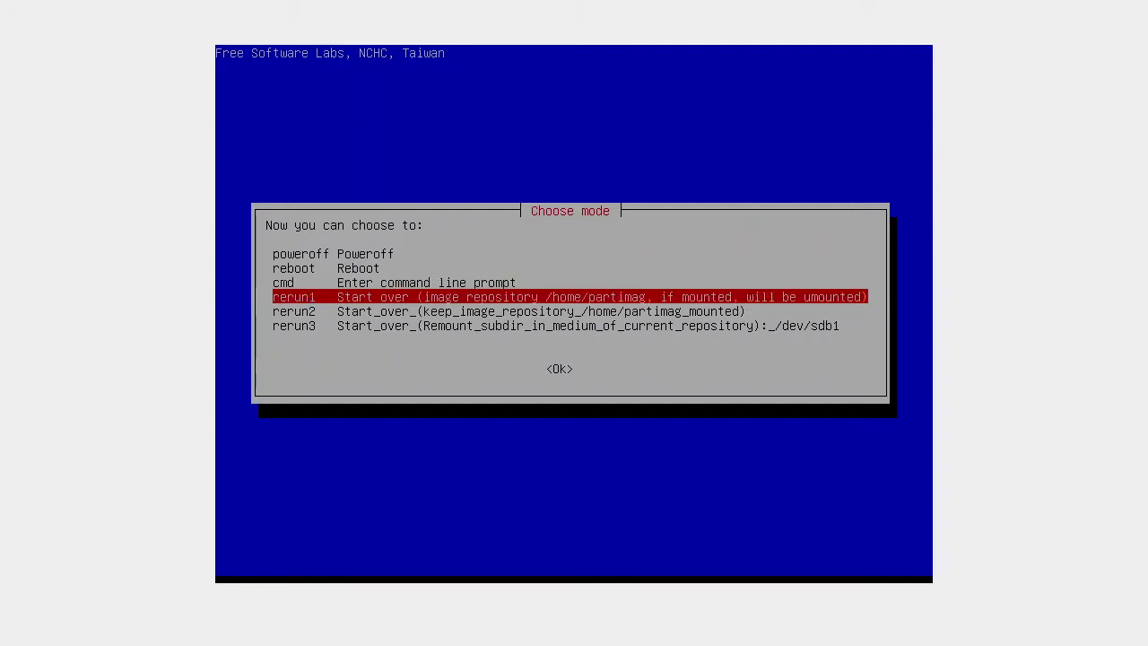
pyautogui.press('Return')
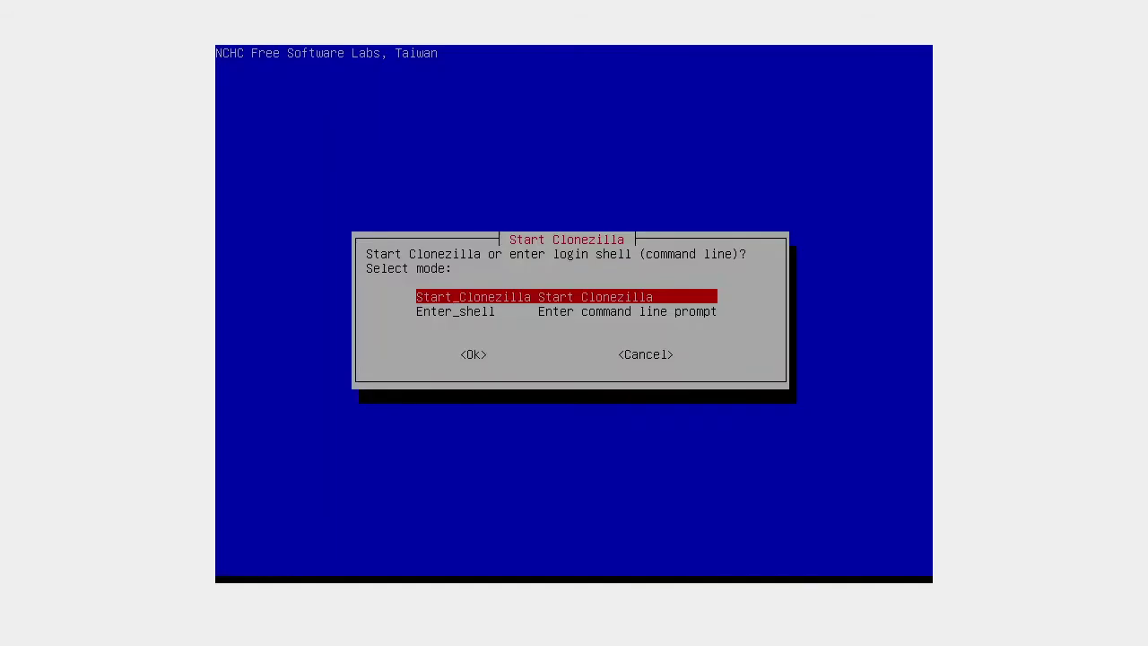
pyautogui.press('Return')
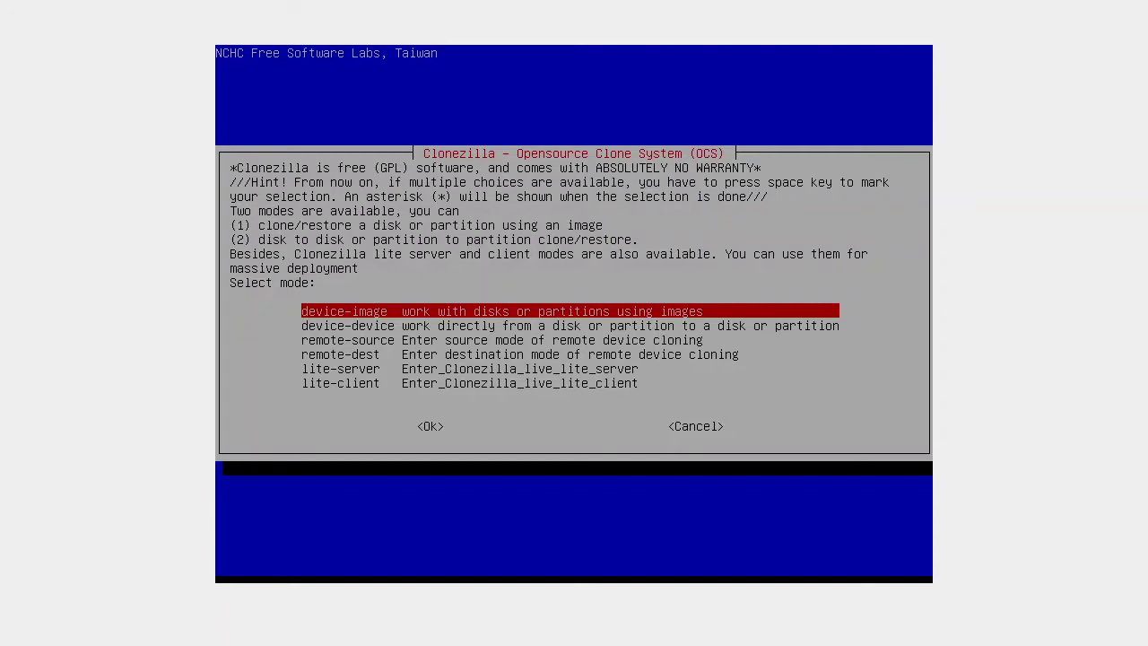
pyautogui.press('Down')
pyautogui.press('Down')
pyautogui.press('Up')
pyautogui.press('Up')
pyautogui.press('Return')
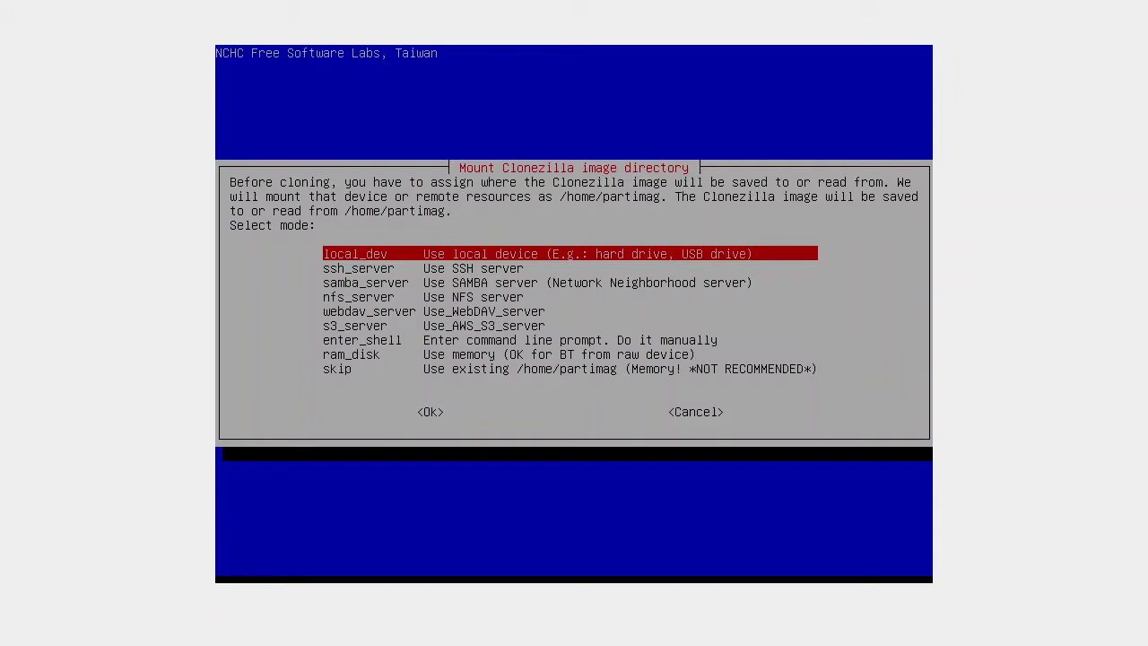
# Choose a local device for the image directory and mount partition sdb1 as the repository.
pyautogui.press('Return')
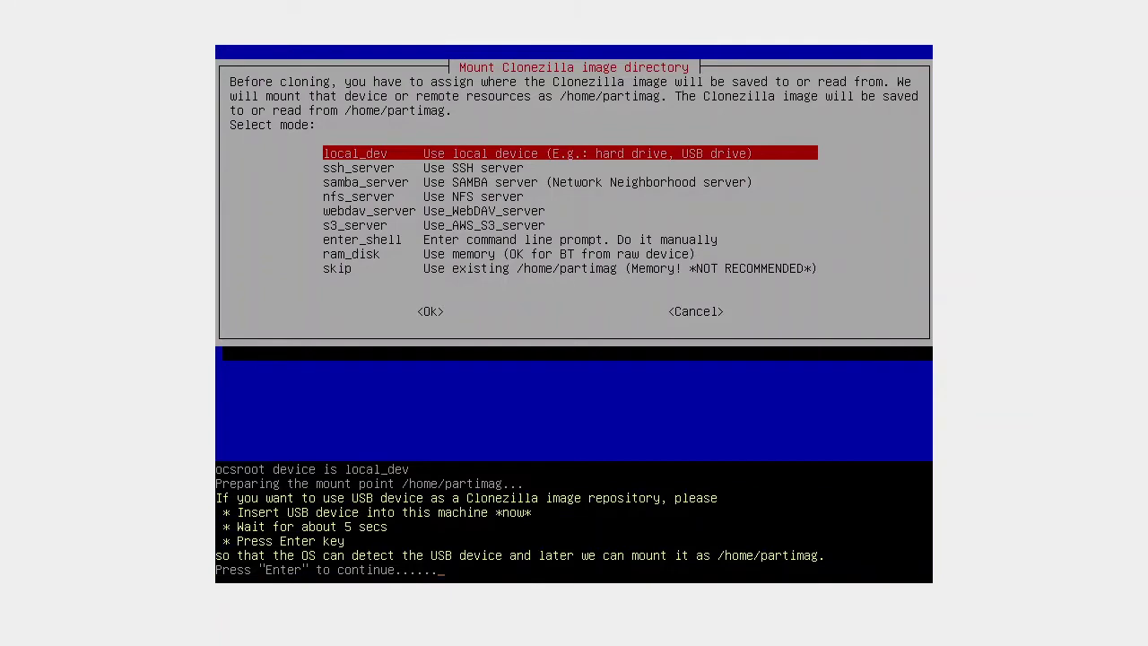
pyautogui.press('Return')
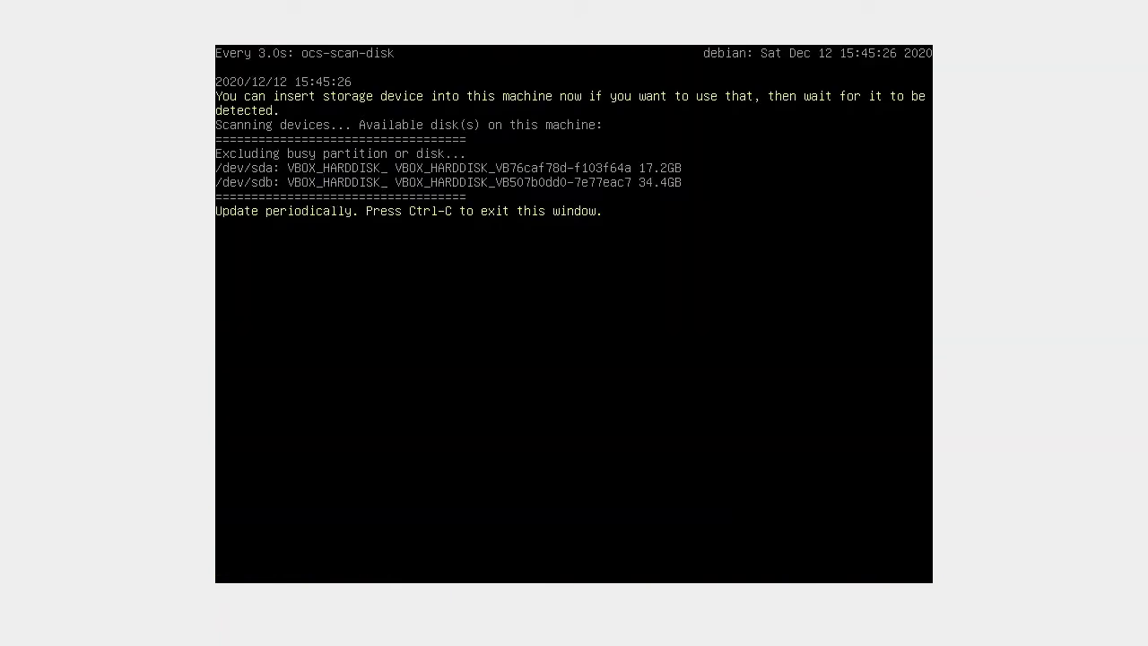
pyautogui.hotkey('ctrl', 'c')
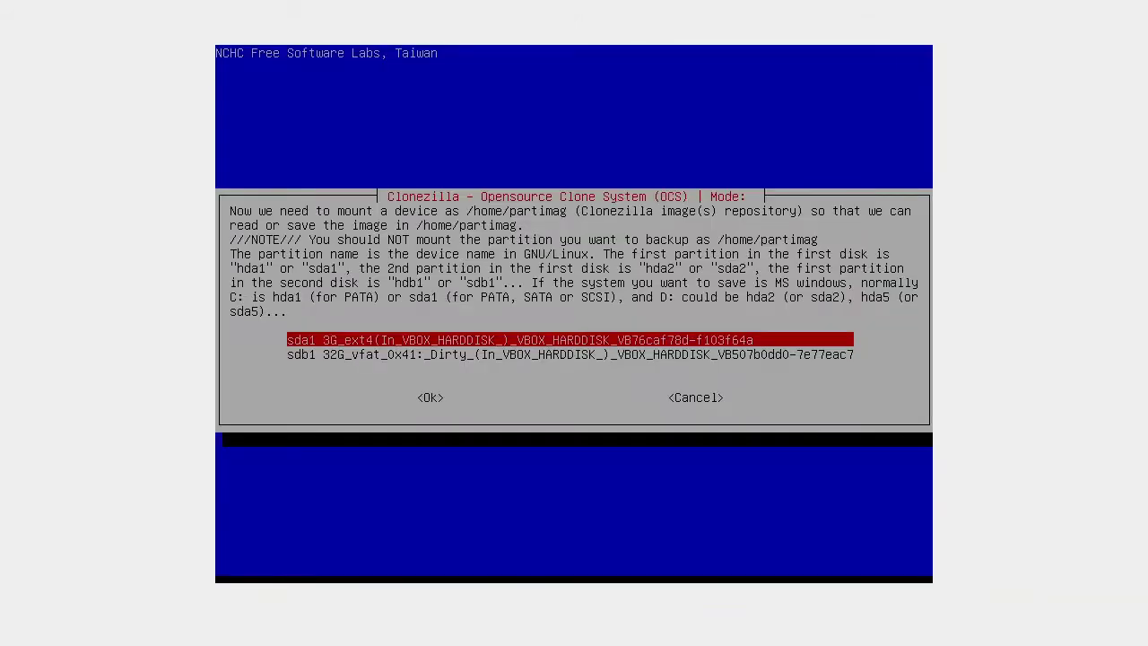
pyautogui.press('Down')
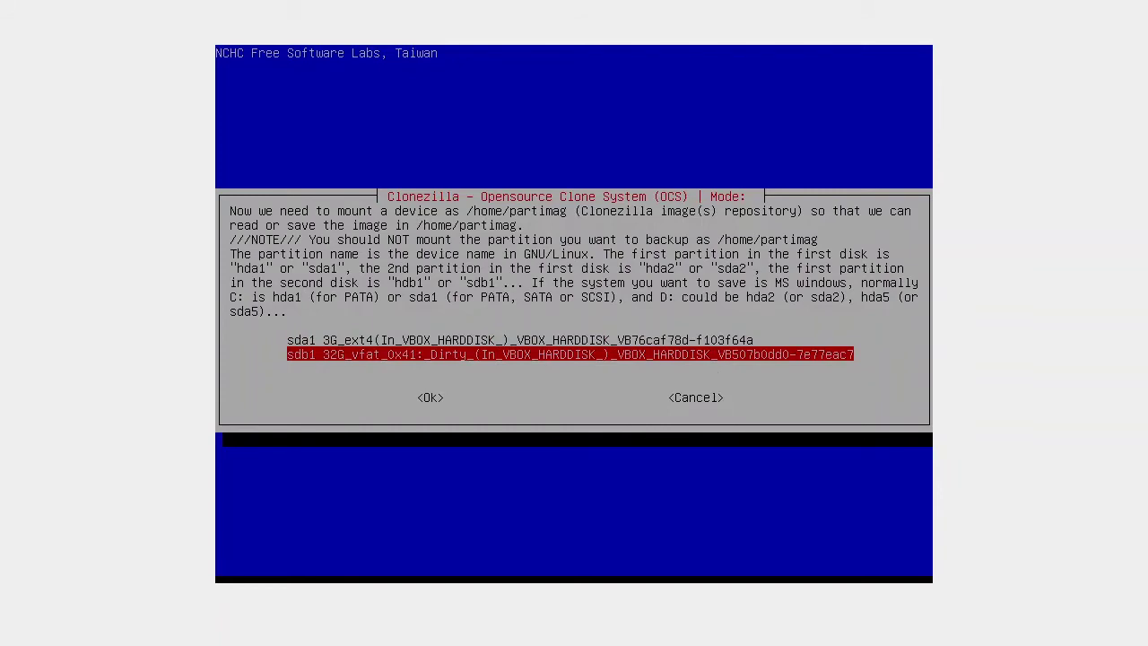
pyautogui.press('Return')
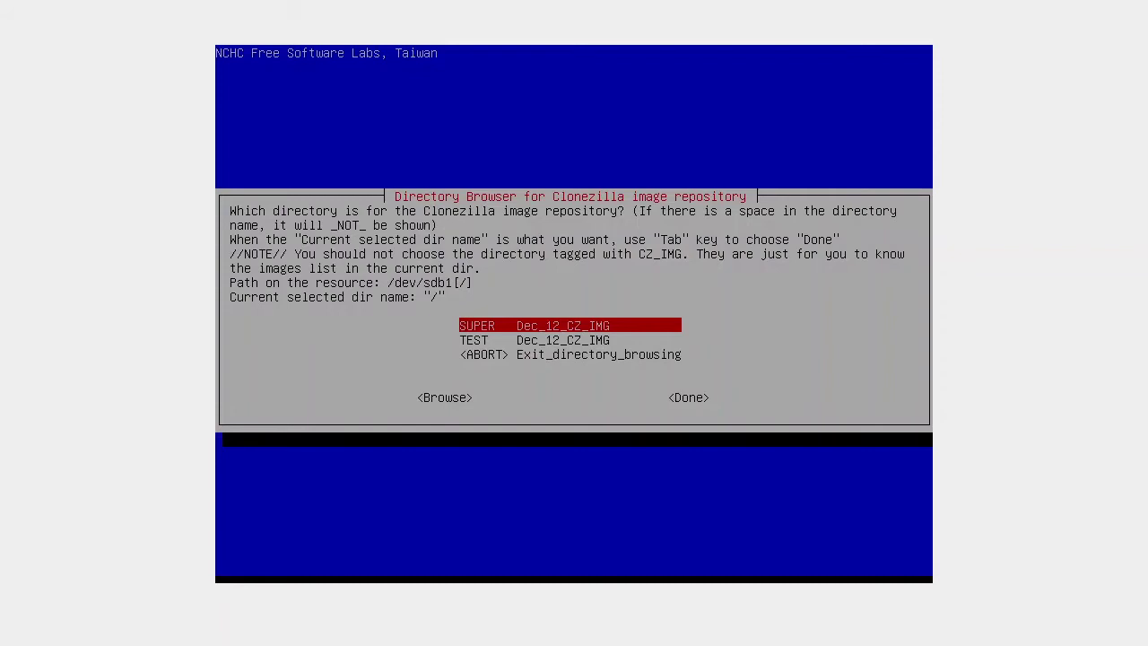
# Accept the root directory "/" of sdb1 as the repository directory and run the wizard in Beginner mode.
pyautogui.press('Tab')
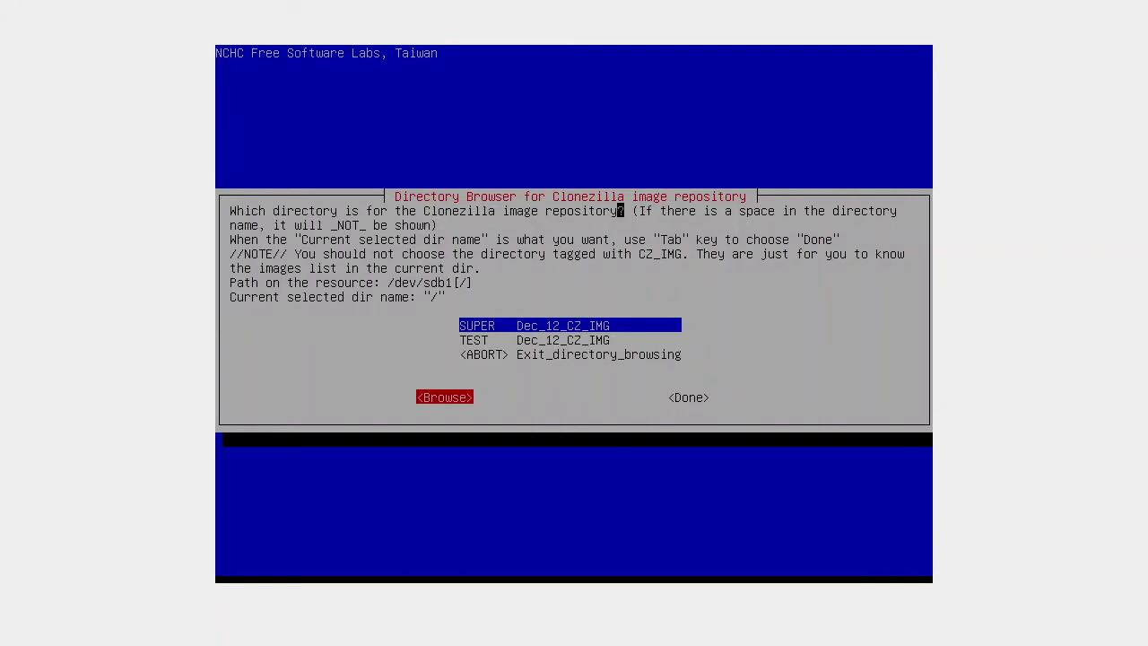
pyautogui.press('Tab')
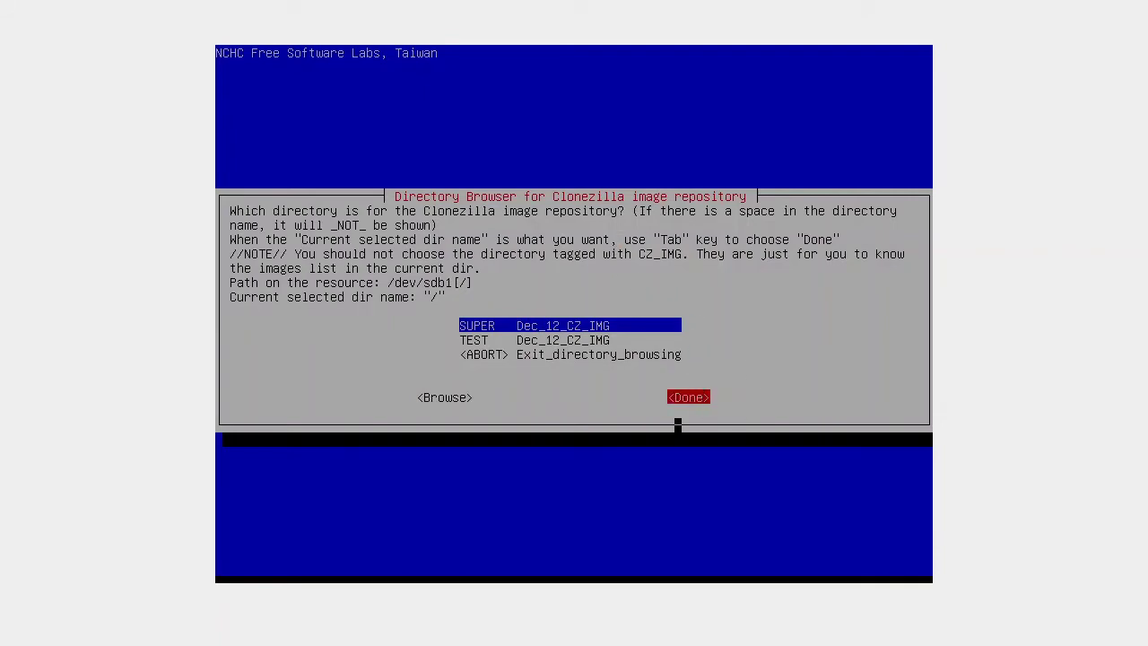
pyautogui.press('Return')
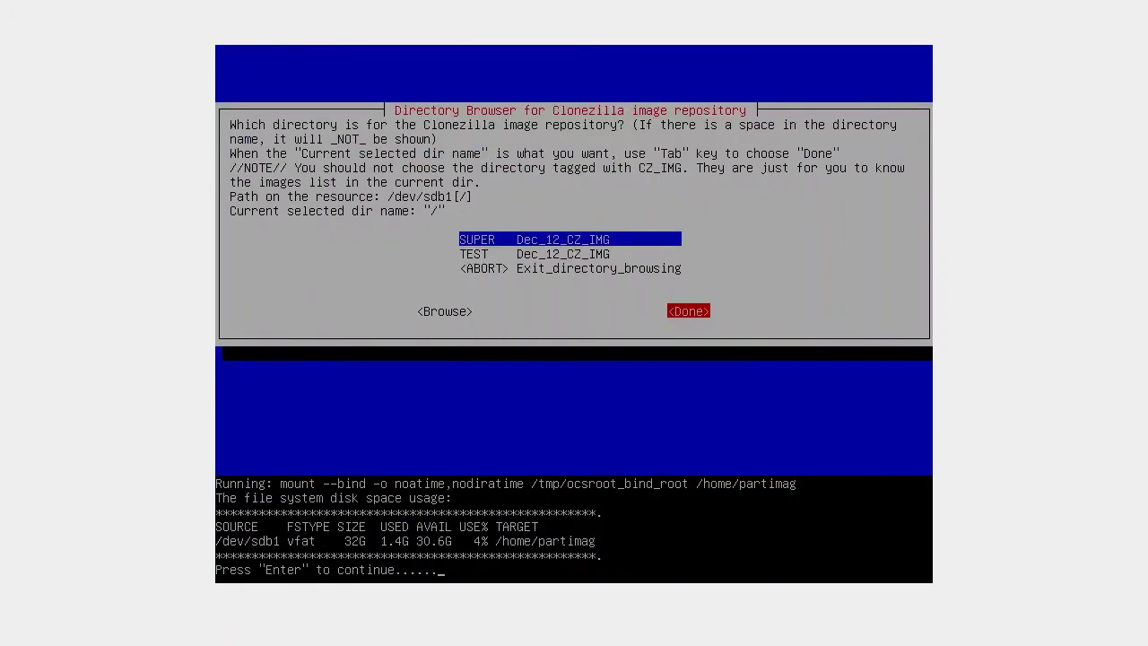
pyautogui.press('Return')
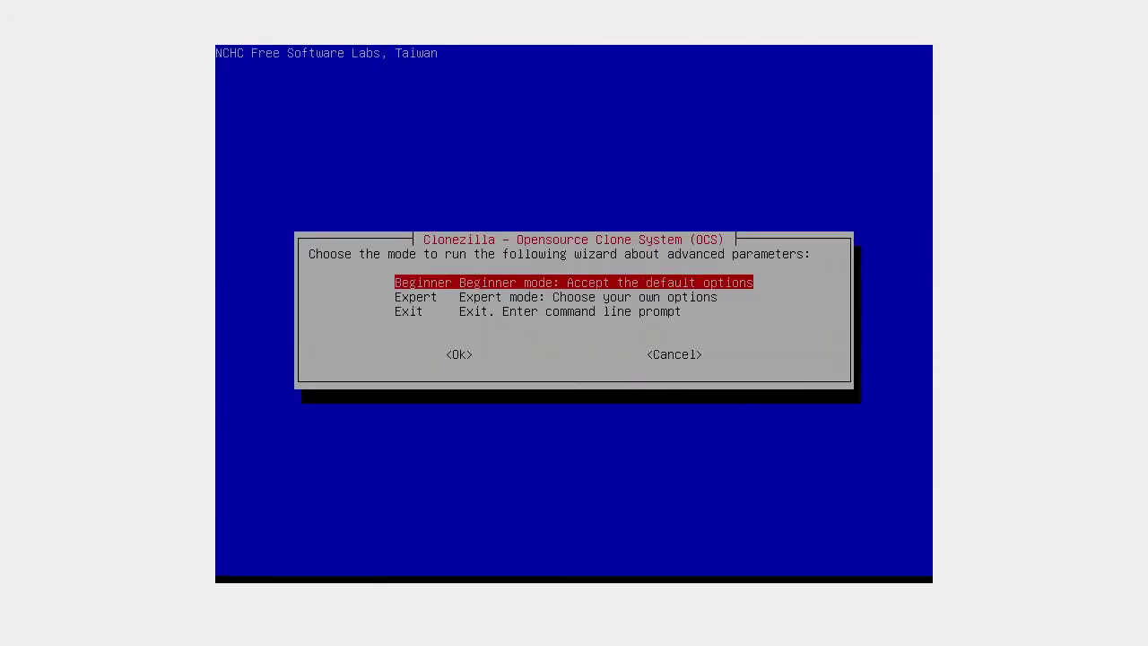
pyautogui.press('Return')
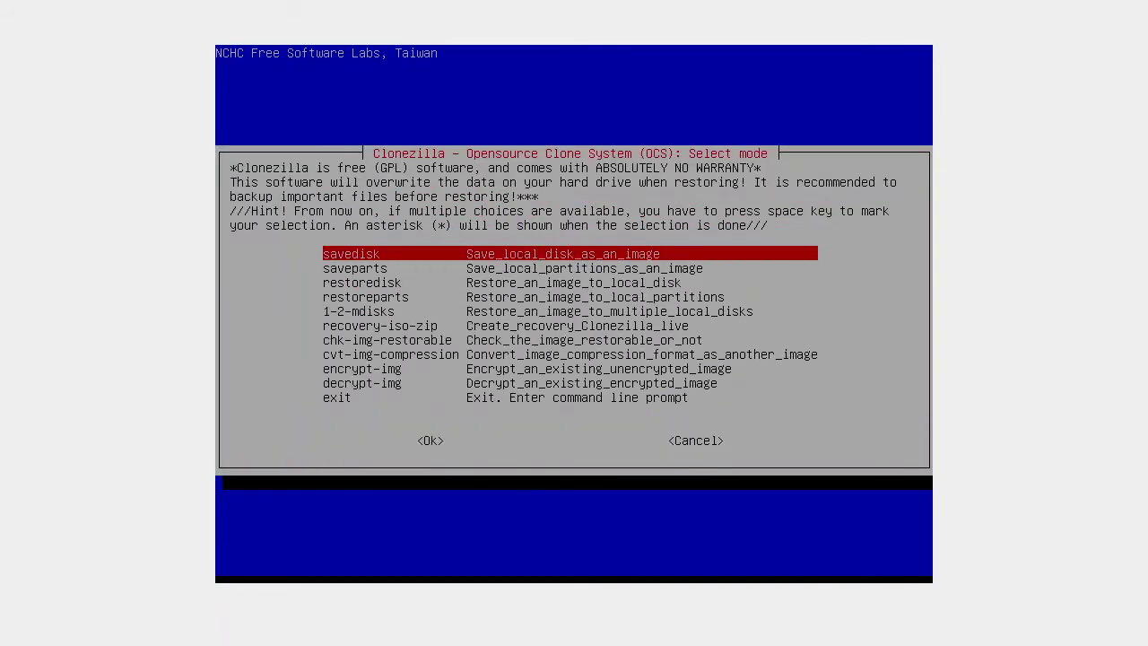
# Choose the recovery-iso-zip mode to create a recovery Clonezilla live from the SUPER image.
pyautogui.press('Down')
pyautogui.press('Down')
pyautogui.press('Down')
pyautogui.press('Down')
pyautogui.press('Down')
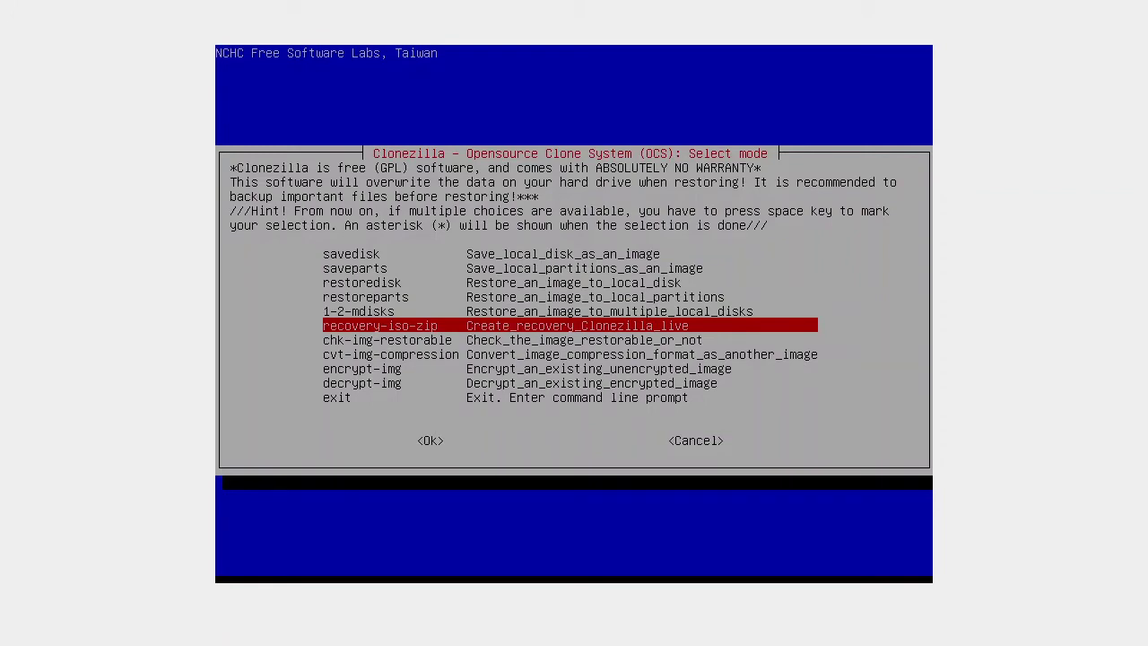
pyautogui.press('Return')
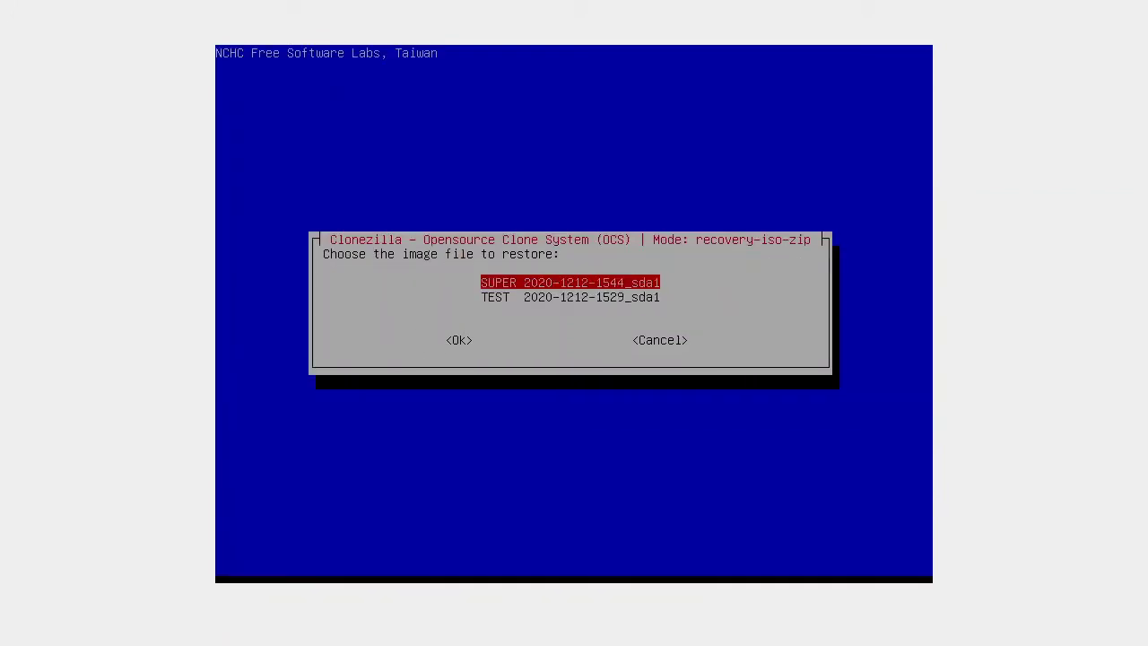
pyautogui.press('Down')
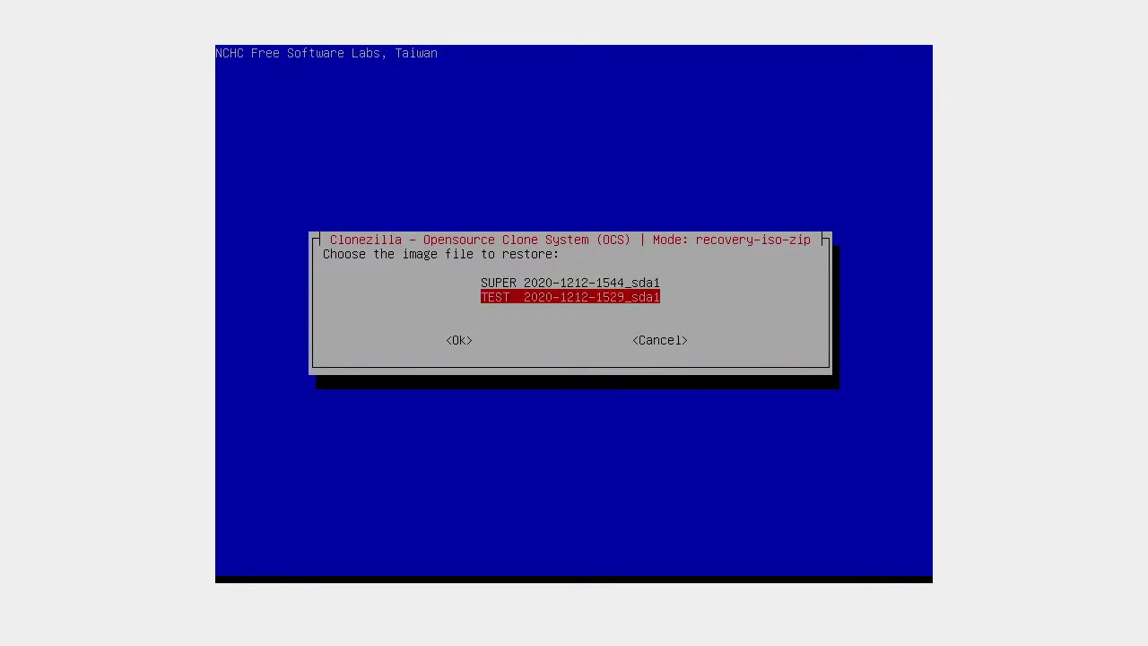
pyautogui.press('Up')
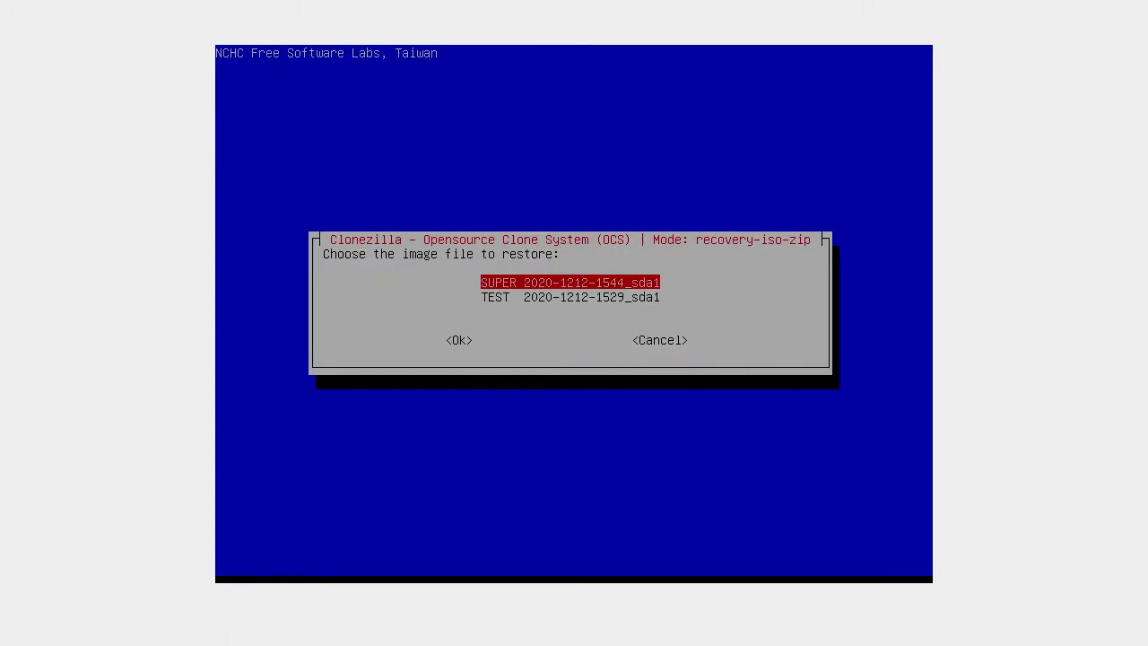
pyautogui.press('Return')
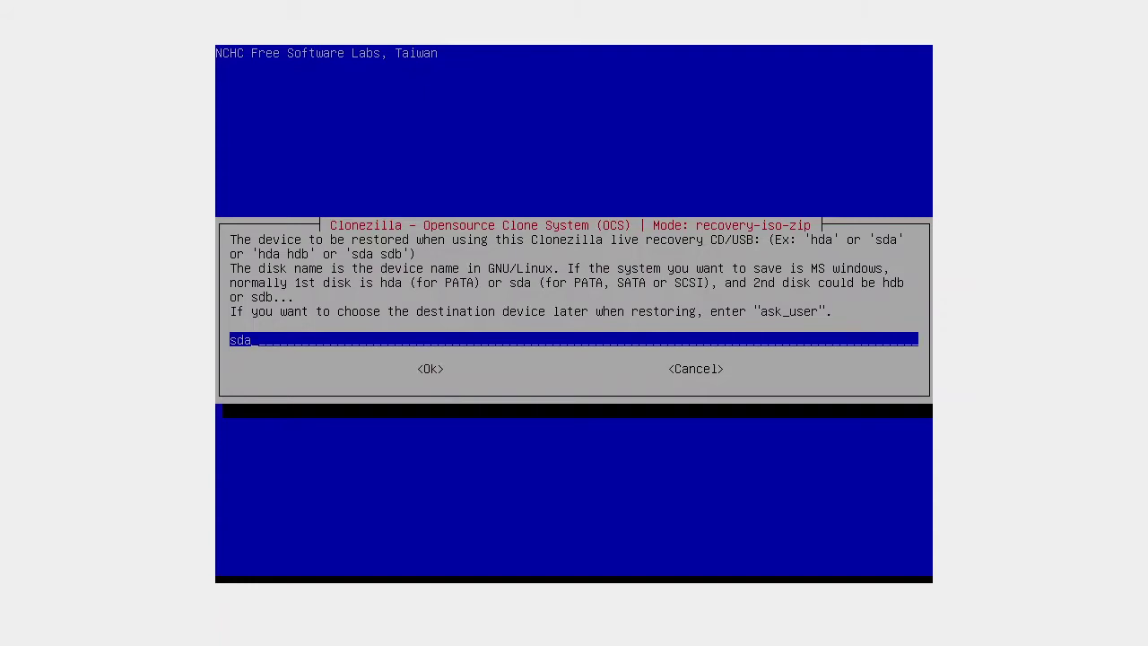
# Configure the recovery media to restore to sda, check the image first, ask for the final action, and use en_US.UTF-8 English with keyboard layout NONE.
pyautogui.press('Return')
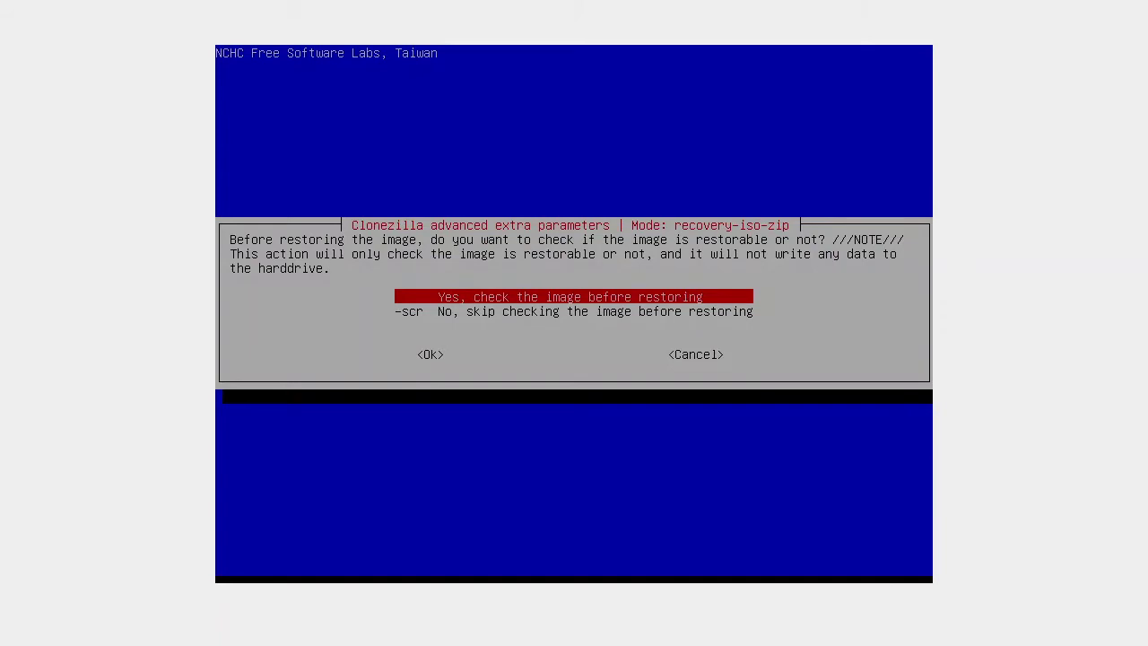
pyautogui.press('Return')
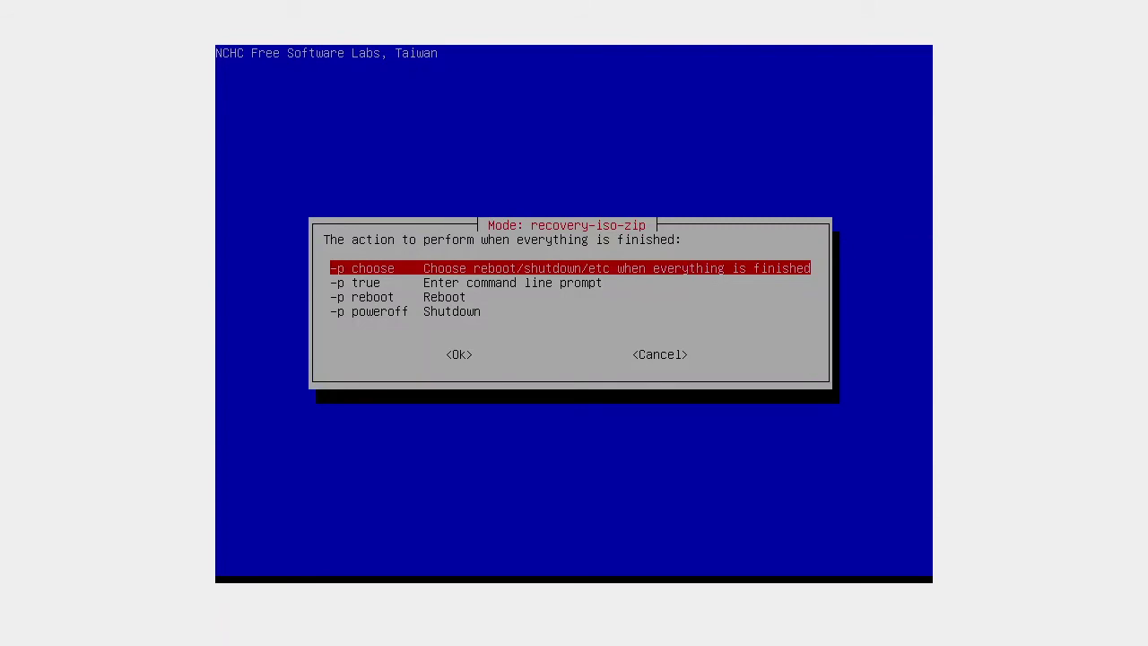
pyautogui.press('Return')
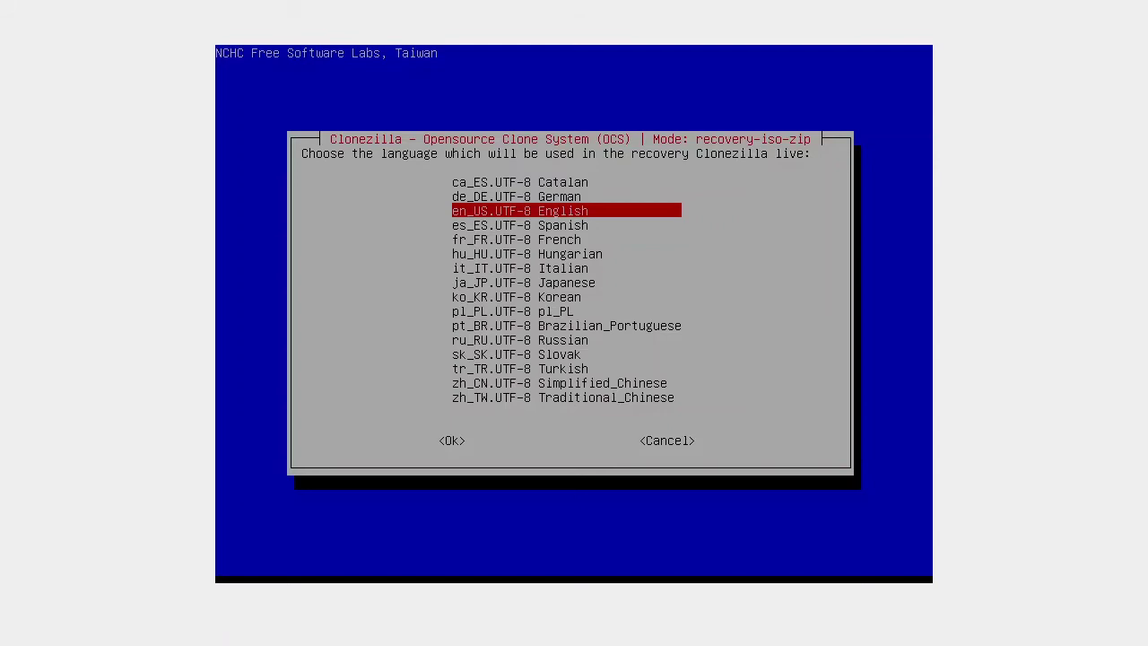
pyautogui.press('Return')
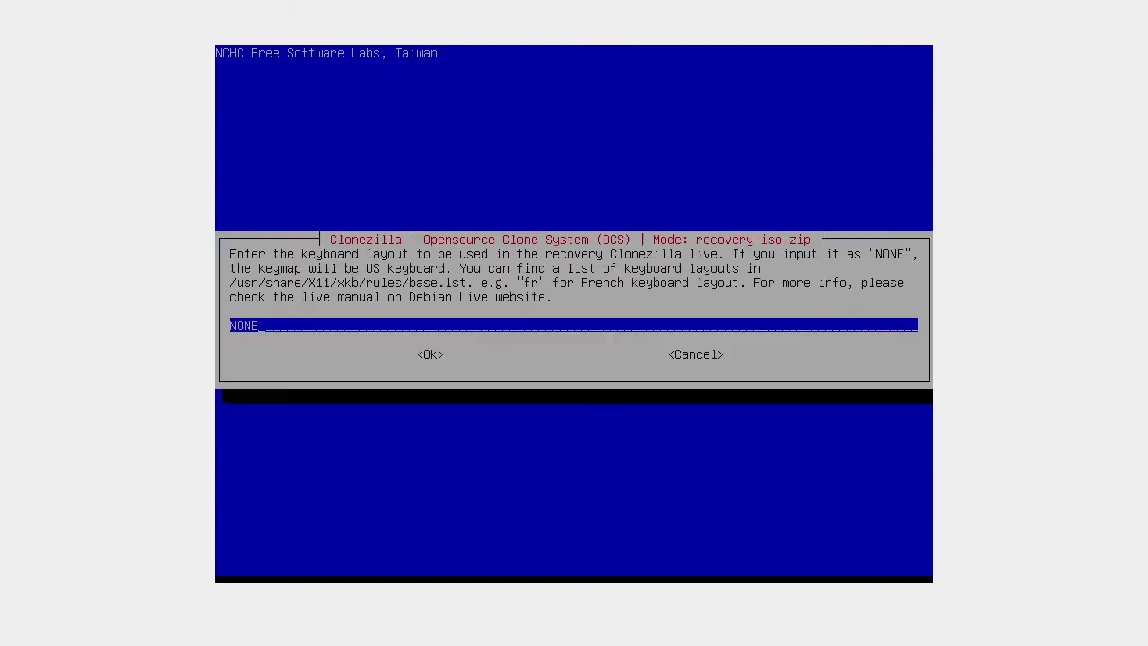
pyautogui.press('Return')
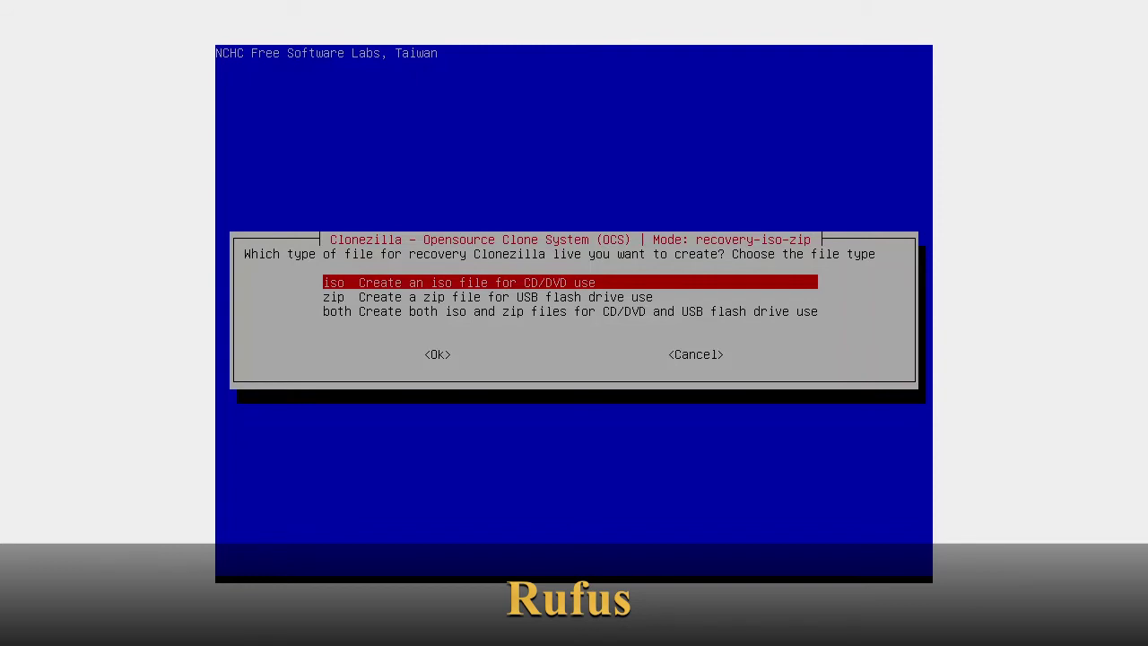
# Create the recovery media as an iso file for CD/DVD use, agreeing to continue despite its size.
pyautogui.press('Down')
pyautogui.press('Down')
pyautogui.press('Up')
pyautogui.press('Up')
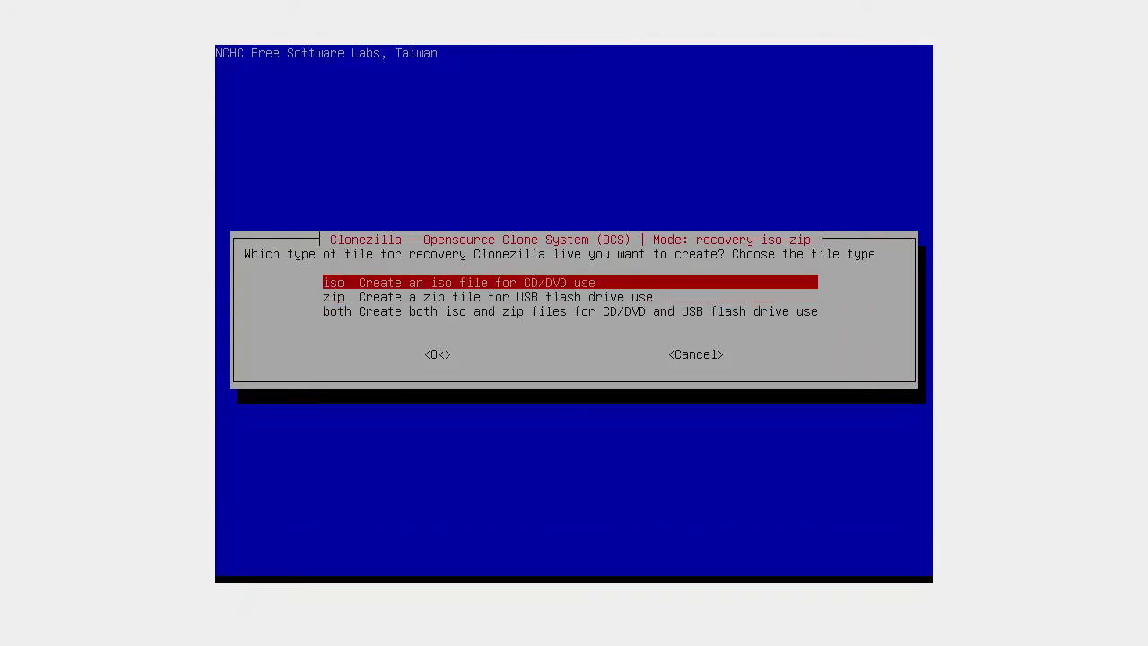
pyautogui.press('Return')
pyautogui.press('Return')
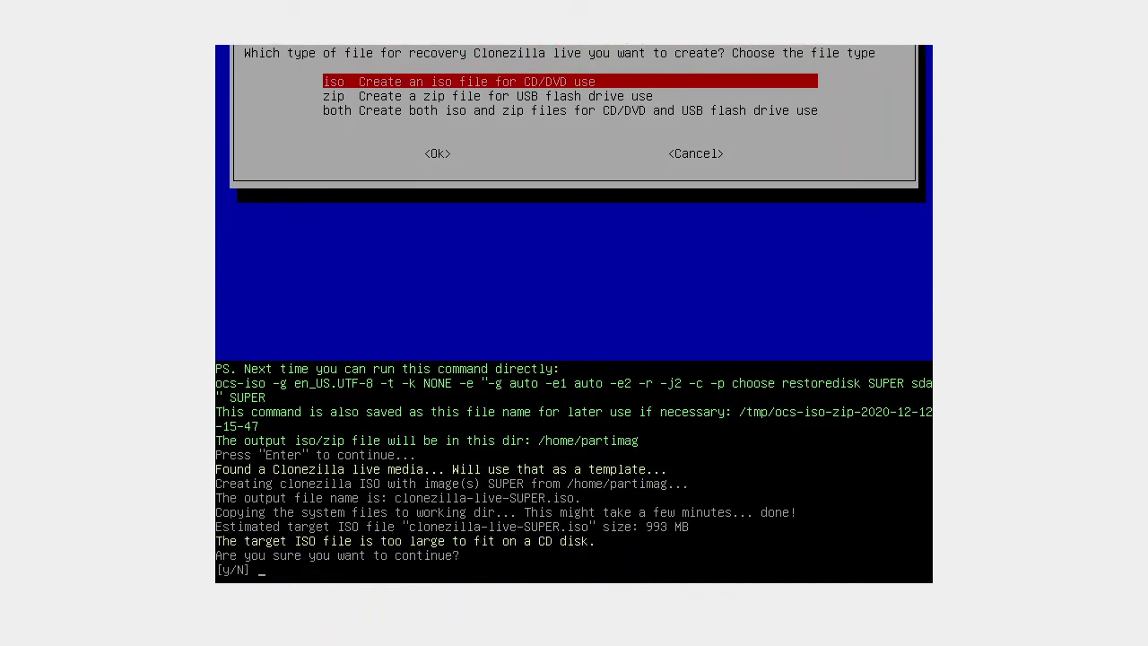
pyautogui.write('y')
pyautogui.press('Return')
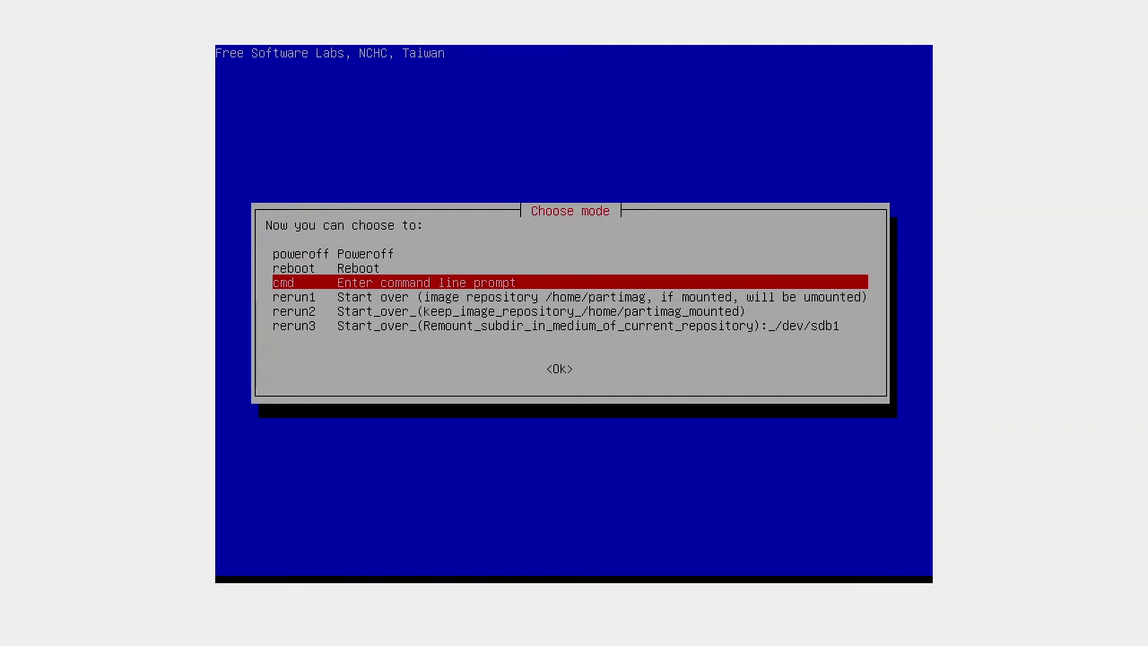
# Power off the virtual machine from the end-of-job choices.
pyautogui.press('Up')
pyautogui.press('Up')
pyautogui.press('Return')
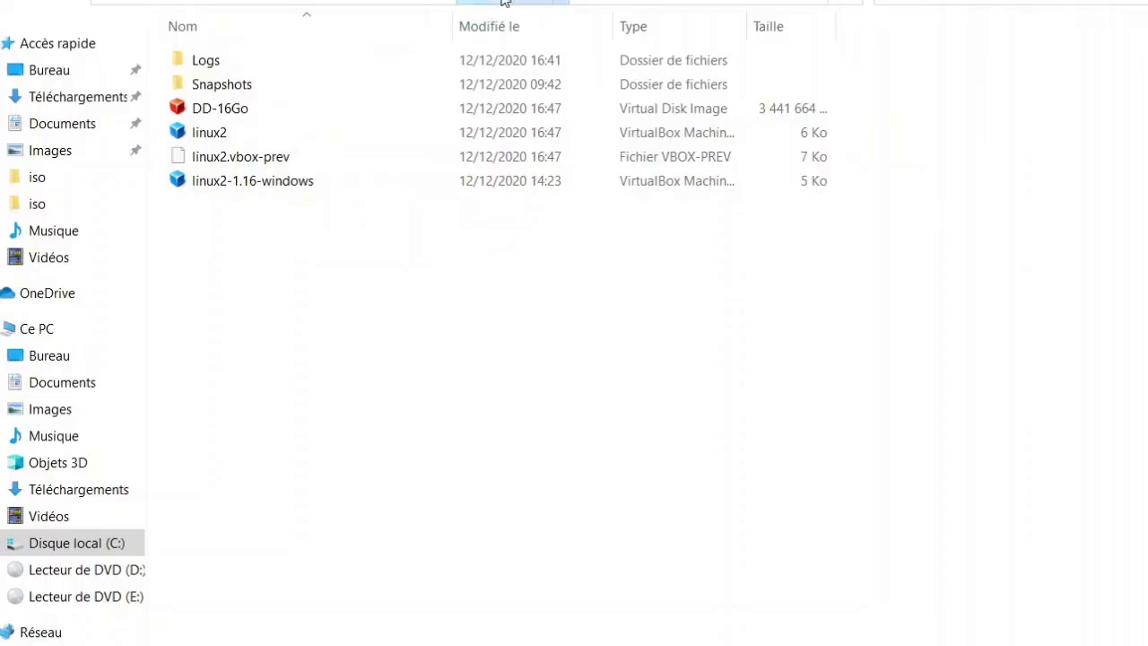
# In Windows File Explorer, go to the linux virtual machine folder and open the cléUSB-32Go virtual disk with 7-Zip.
pyautogui.hotkey('alt', 'Up')
pyautogui.doubleClick(244, 62)
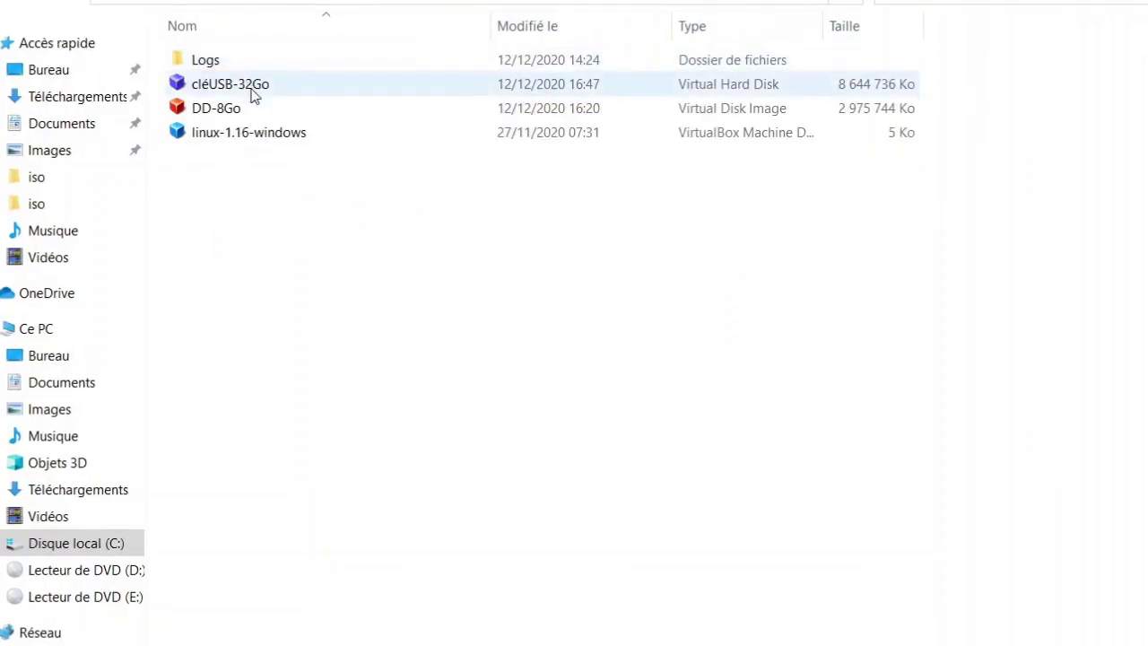
pyautogui.rightClick(258, 90)
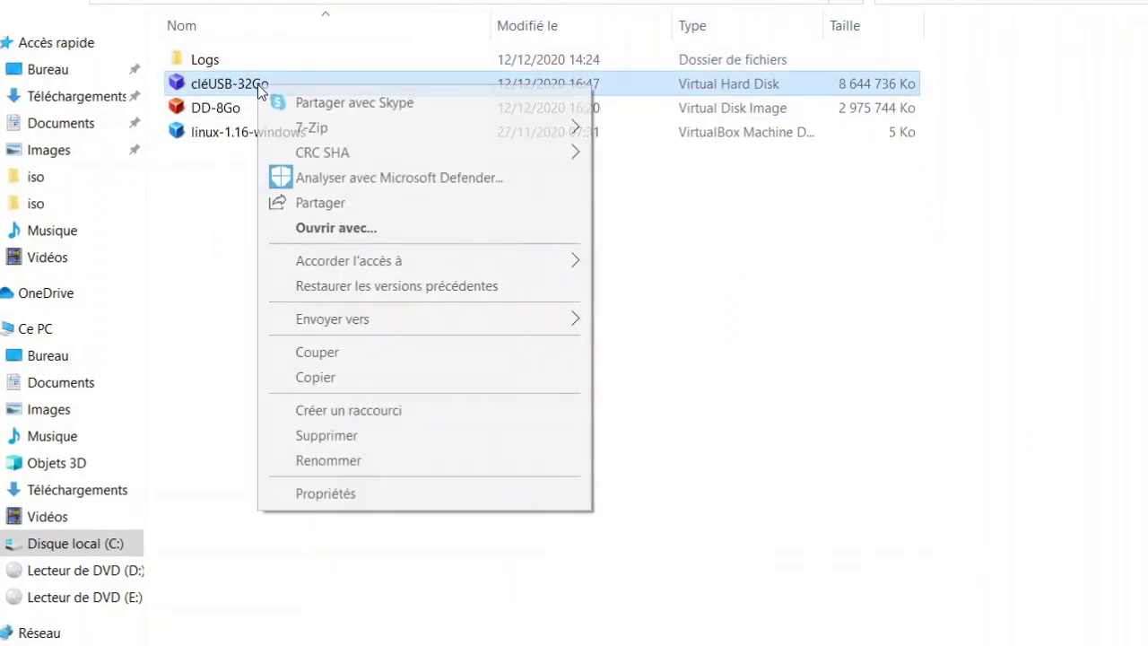
pyautogui.moveTo(378, 128)
pyautogui.click(664, 131)
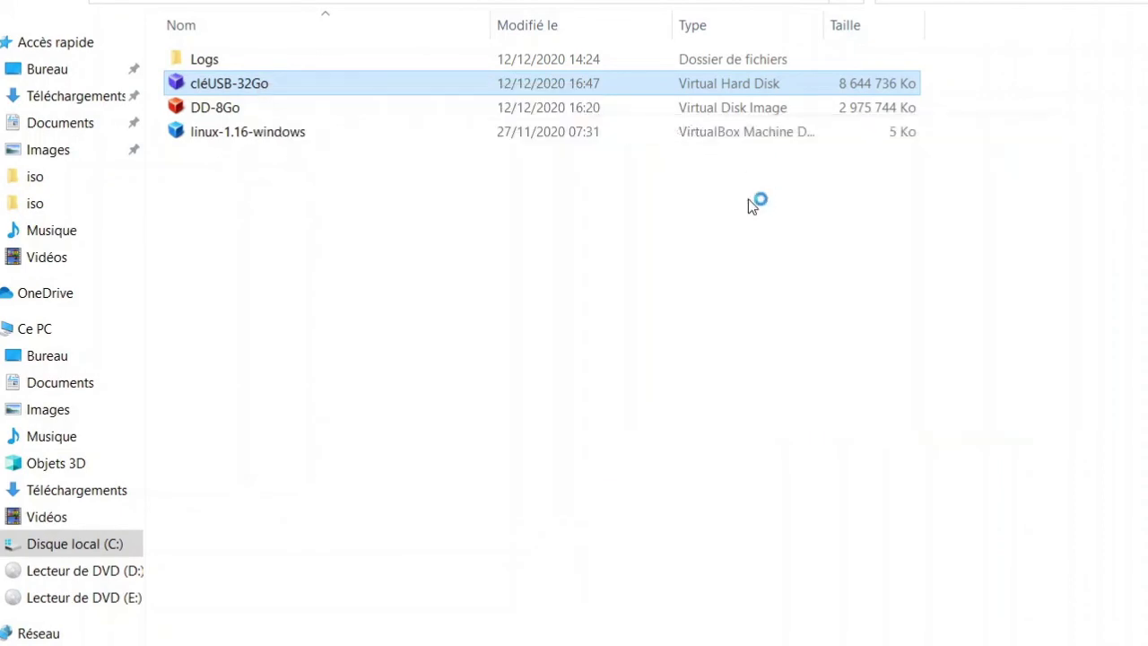
# Copy clonezilla-live-SUPER.iso out of the virtual USB disk into the "new" folder on the desktop (Bureau).
pyautogui.click(51, 206)
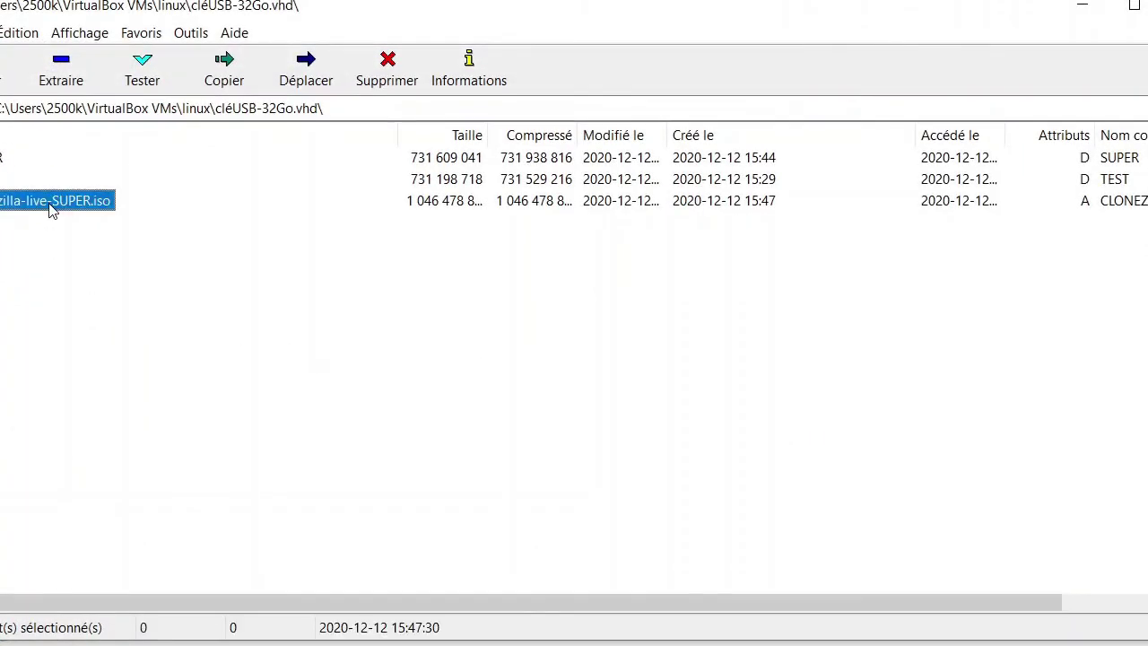
pyautogui.click(70, 88)
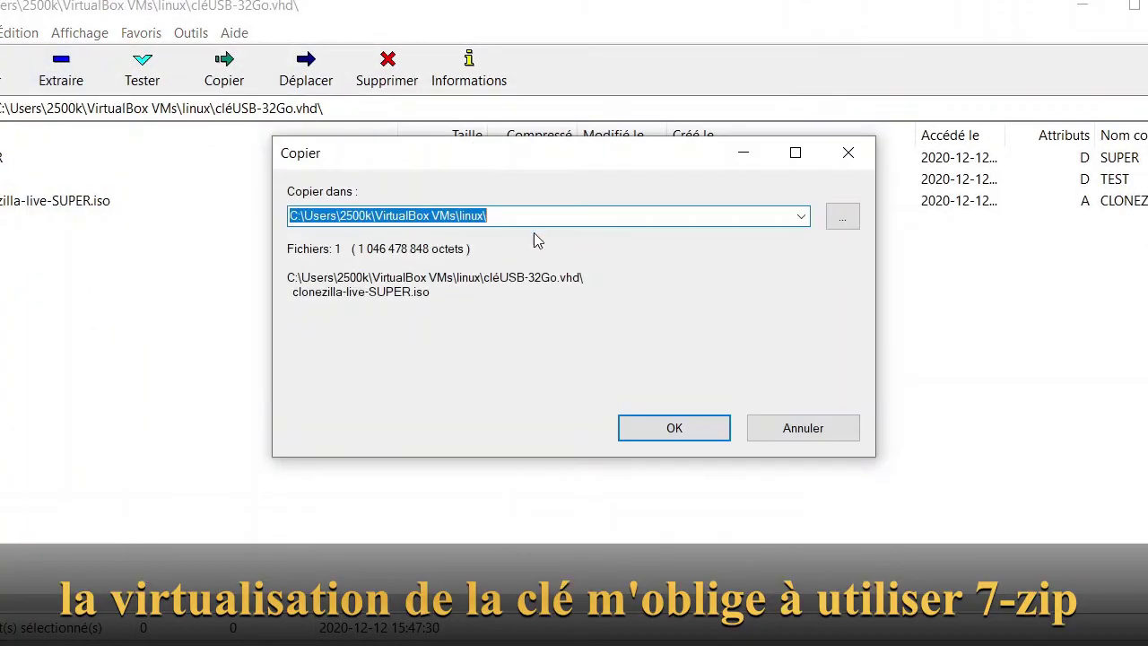
pyautogui.click(840, 217)
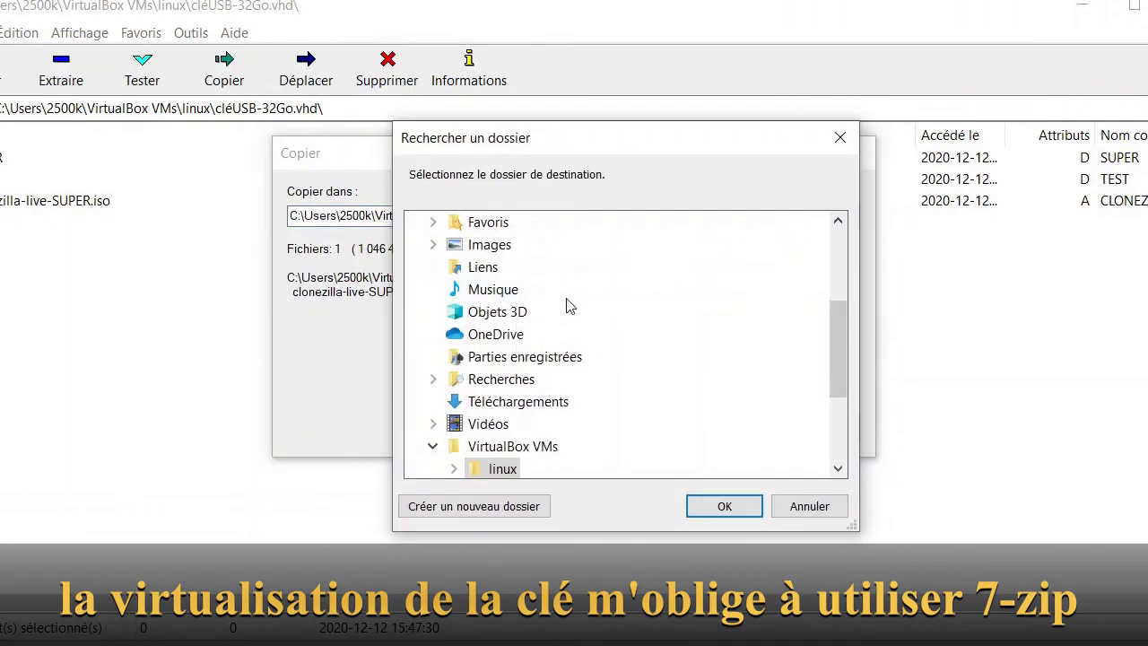
pyautogui.scroll(3, 565, 308)
pyautogui.click(466, 337)
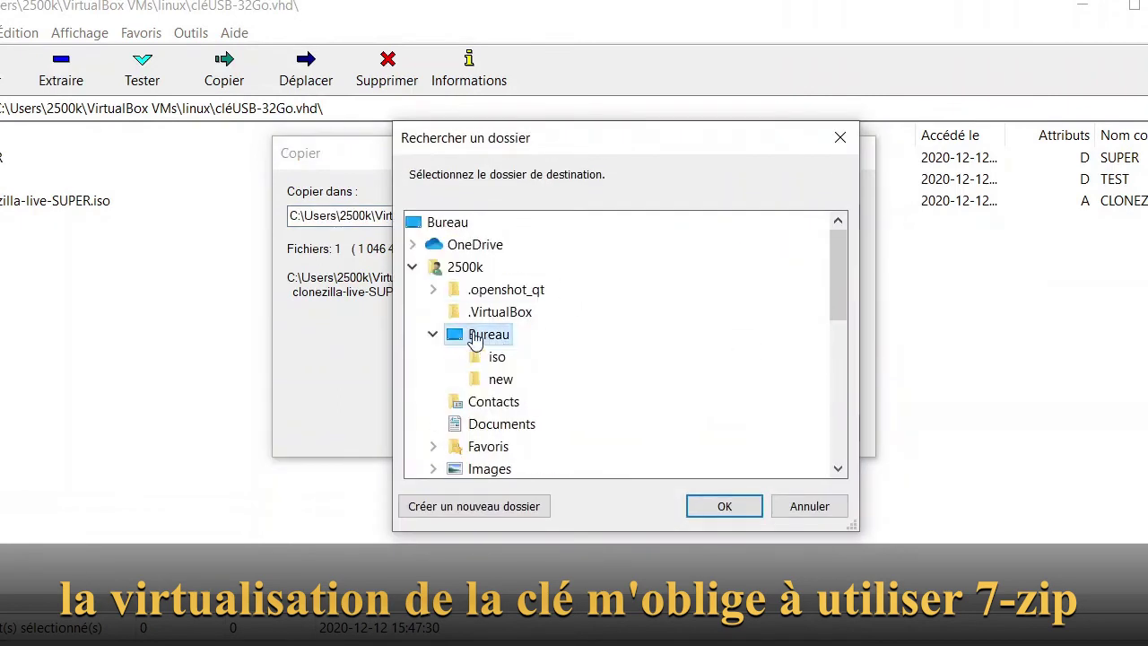
pyautogui.click(508, 383)
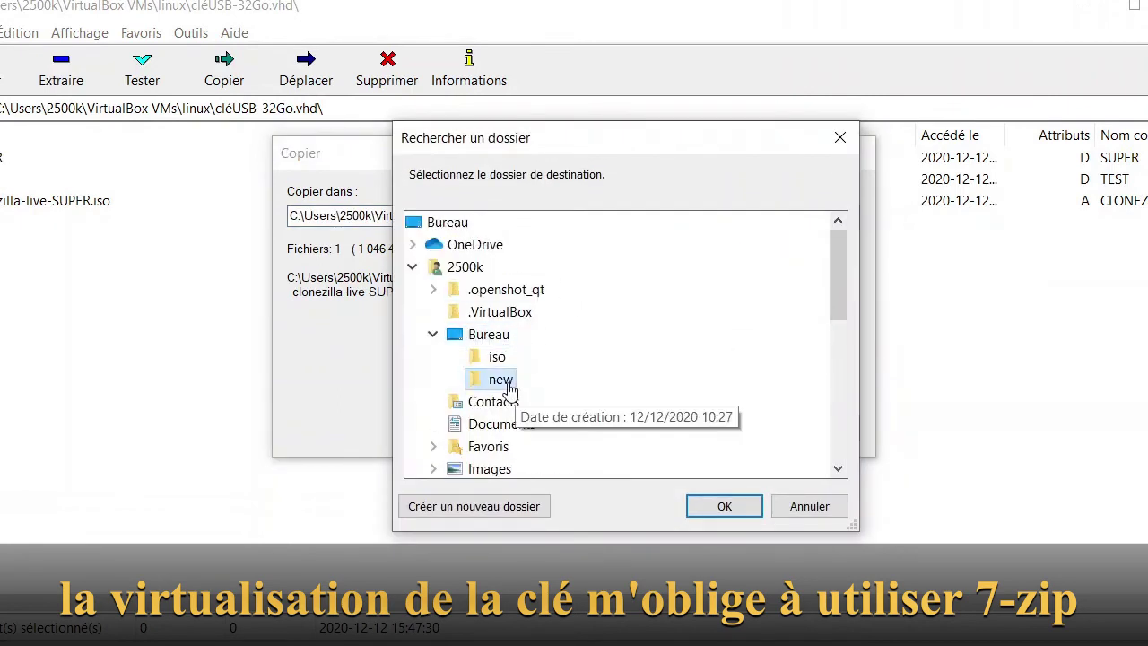
pyautogui.click(725, 506)
pyautogui.click(689, 432)
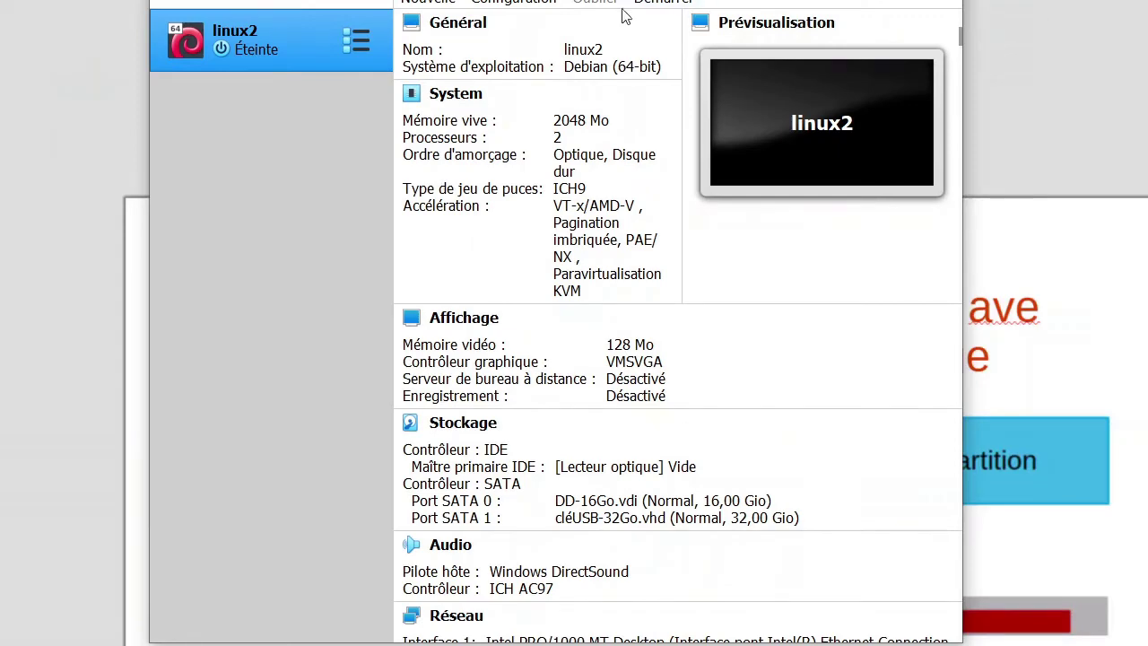
# In VirtualBox, load clonezilla-live-SUPER.iso from the desktop's "new" folder into the empty IDE optical drive of linux2.
pyautogui.click(513, 3)
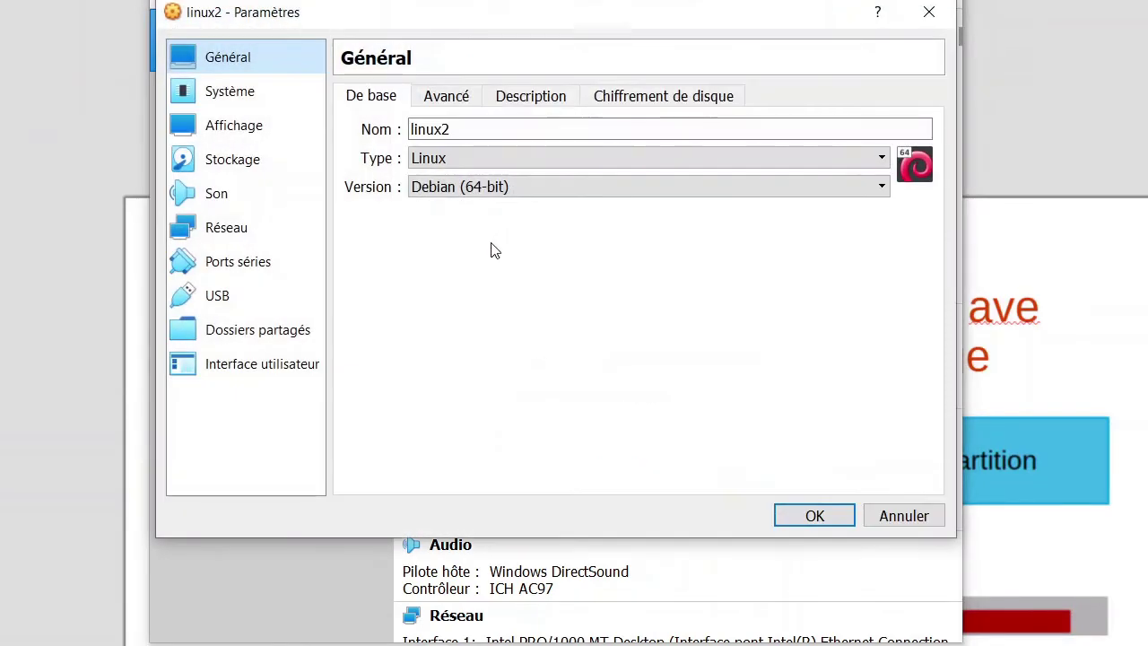
pyautogui.click(243, 159)
pyautogui.click(368, 145)
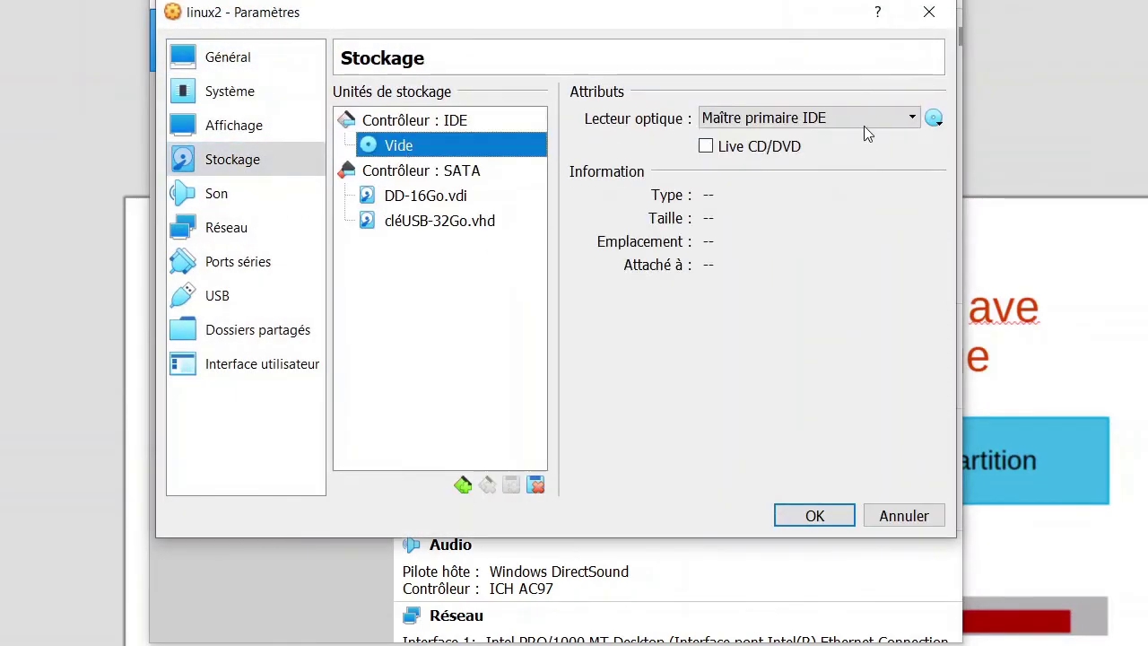
pyautogui.click(934, 117)
pyautogui.click(986, 146)
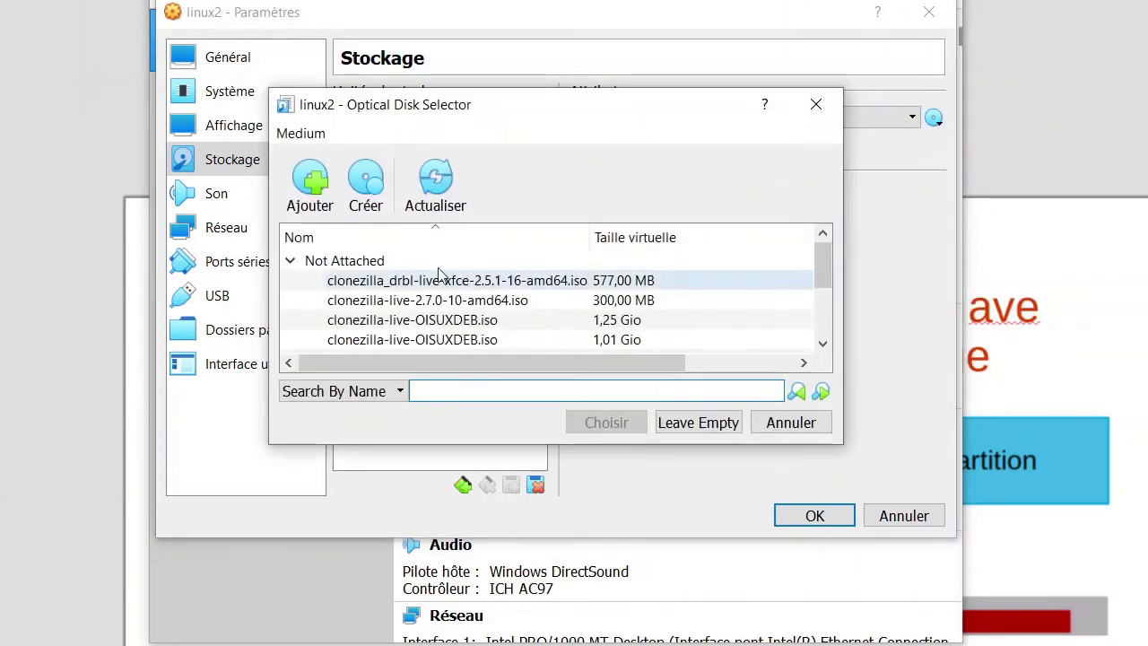
pyautogui.click(309, 179)
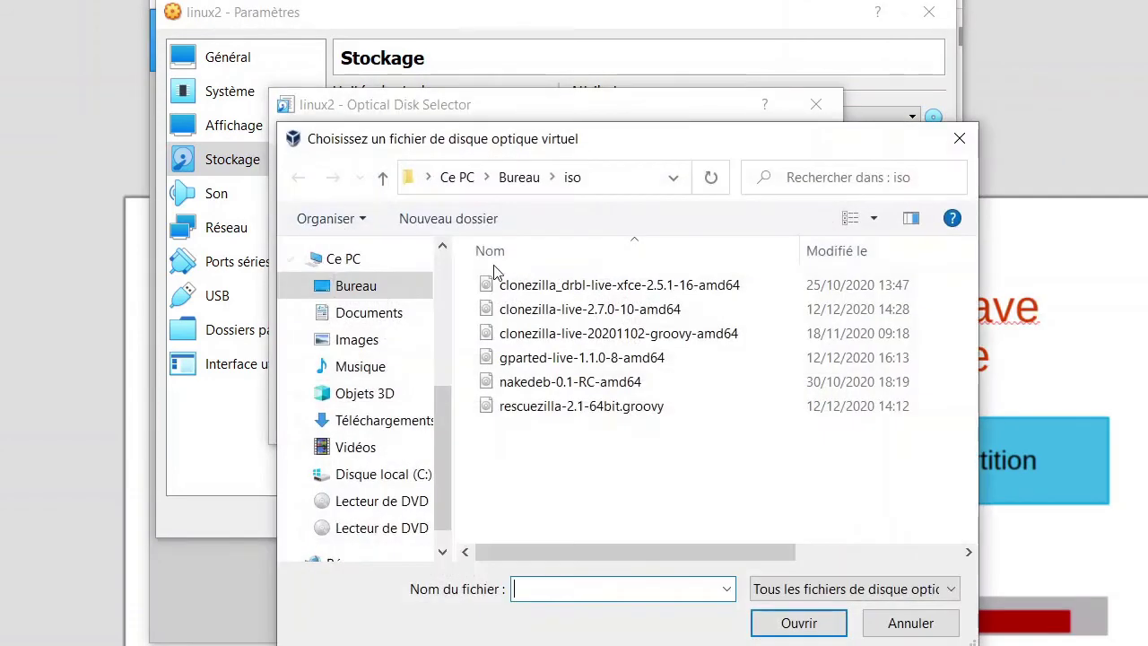
pyautogui.click(501, 176)
pyautogui.doubleClick(501, 310)
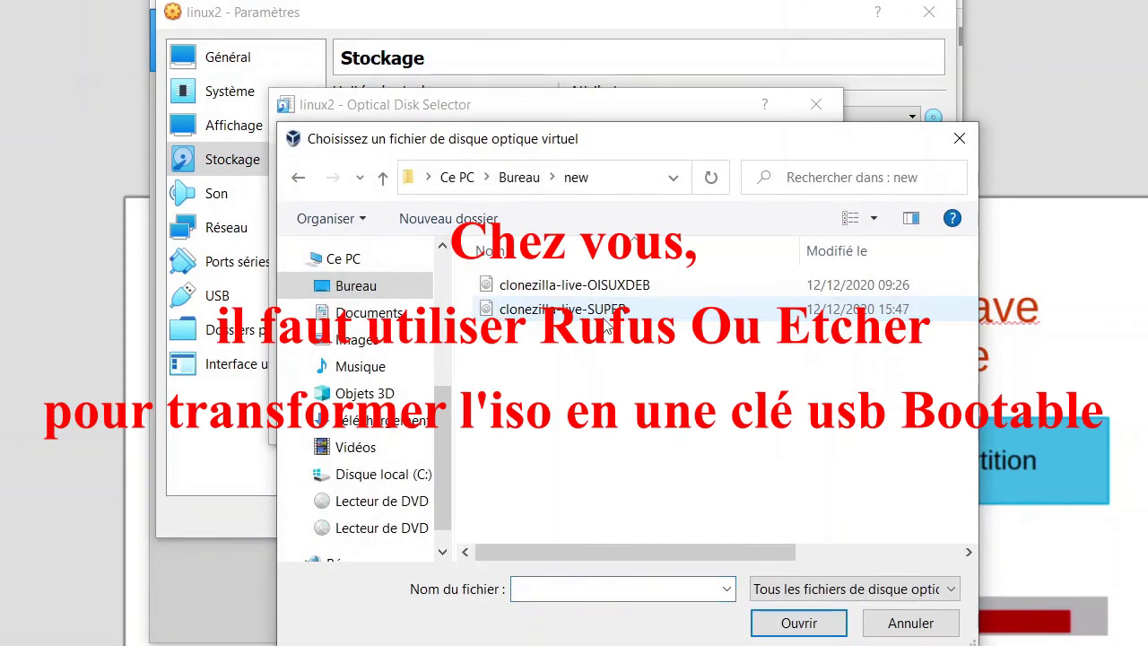
pyautogui.doubleClick(644, 303)
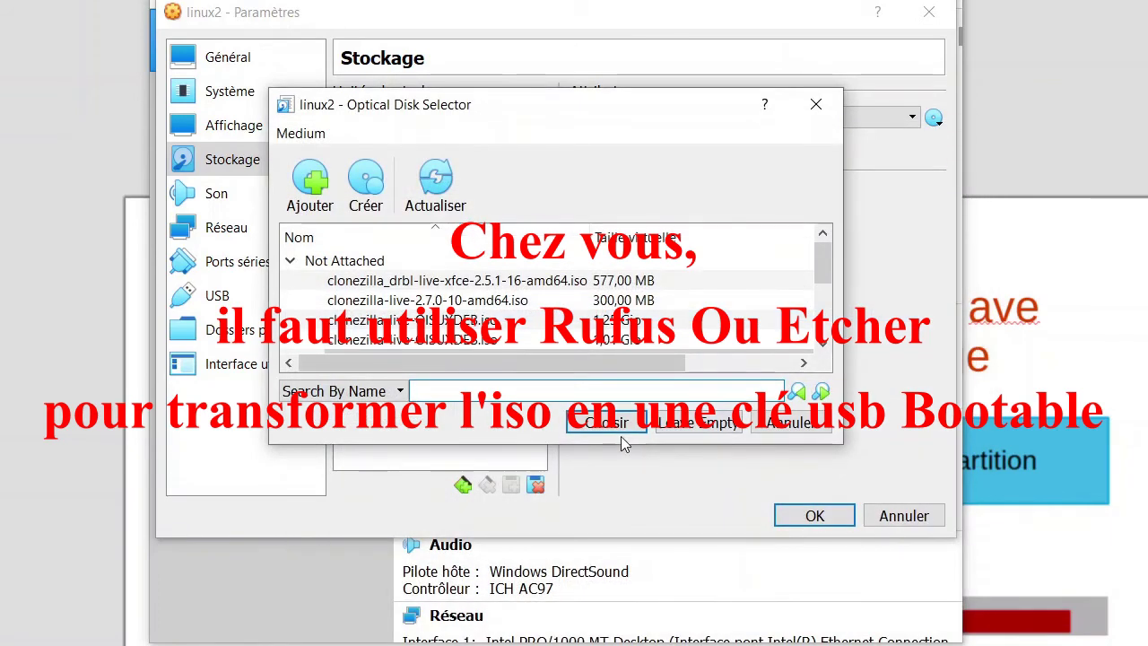
pyautogui.click(608, 423)
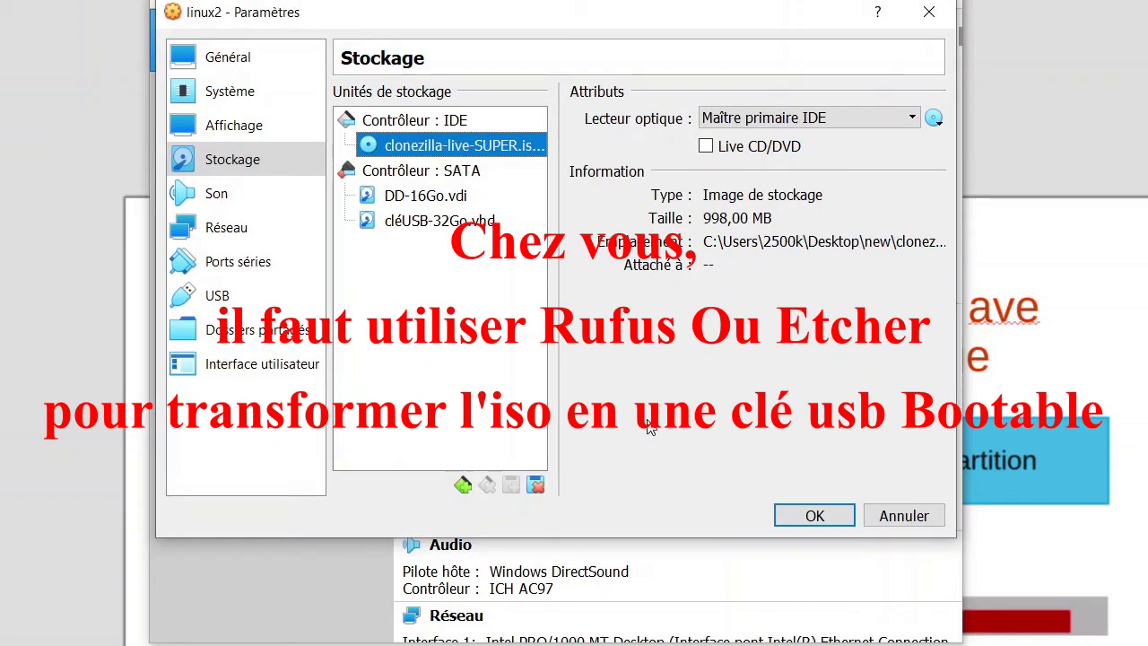
# Remove the cléUSB-32Go.vhd disk from linux2's SATA controller.
pyautogui.click(466, 232)
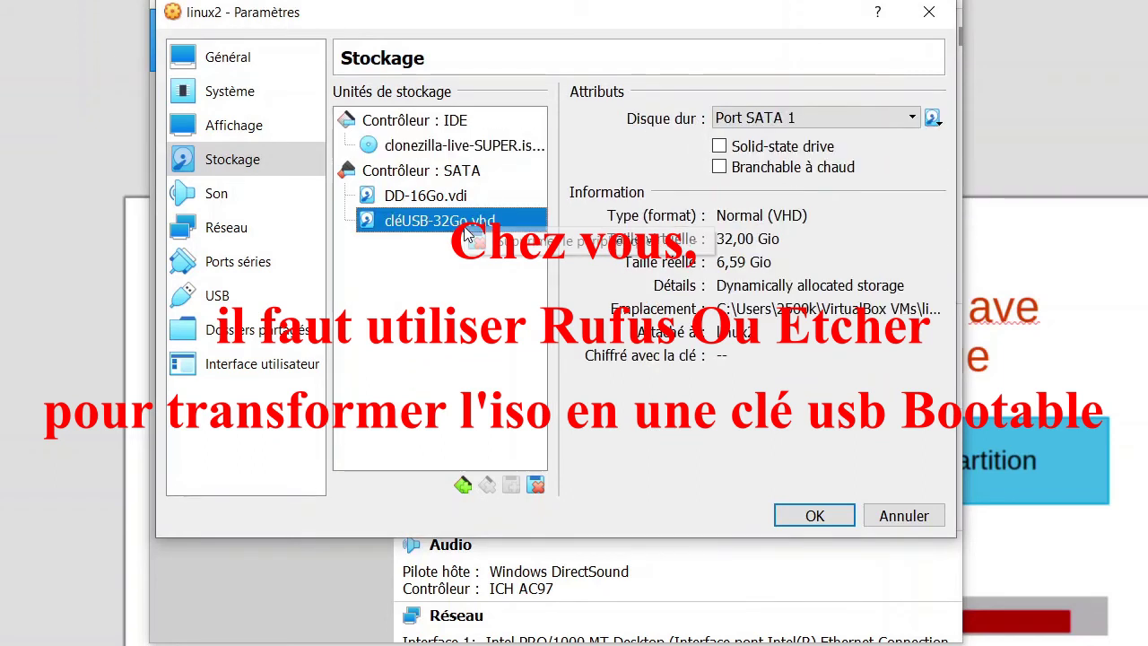
pyautogui.rightClick(496, 227)
pyautogui.click(538, 241)
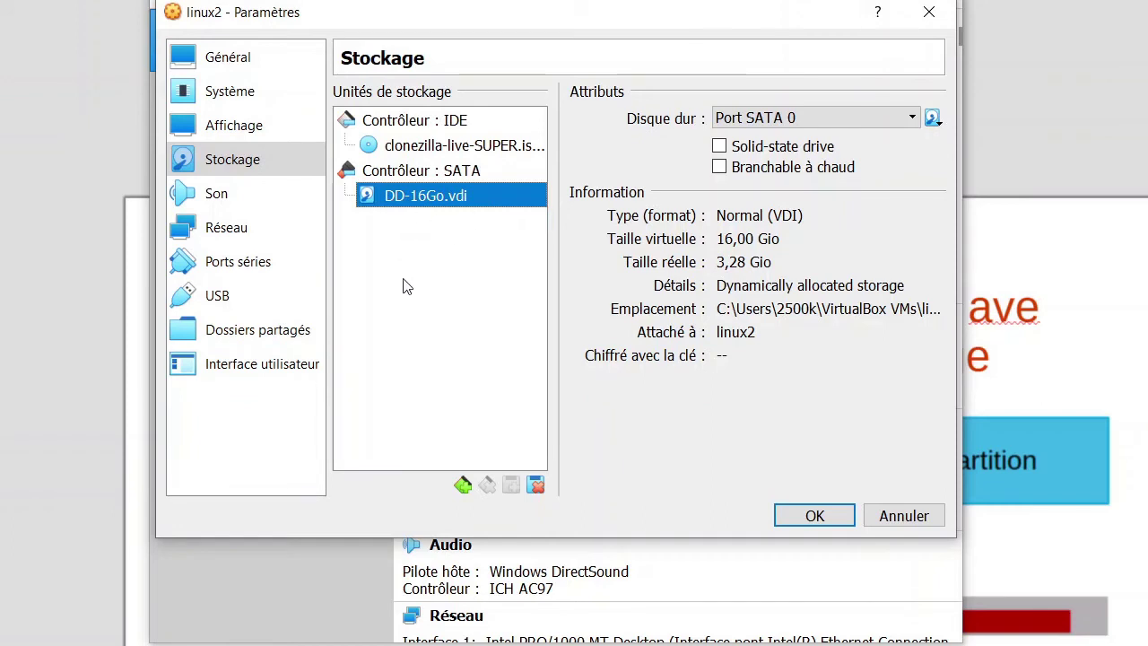
# Remove DD-16Go.vdi from the SATA controller and attach it to the same controller again.
pyautogui.rightClick(438, 203)
pyautogui.click(448, 214)
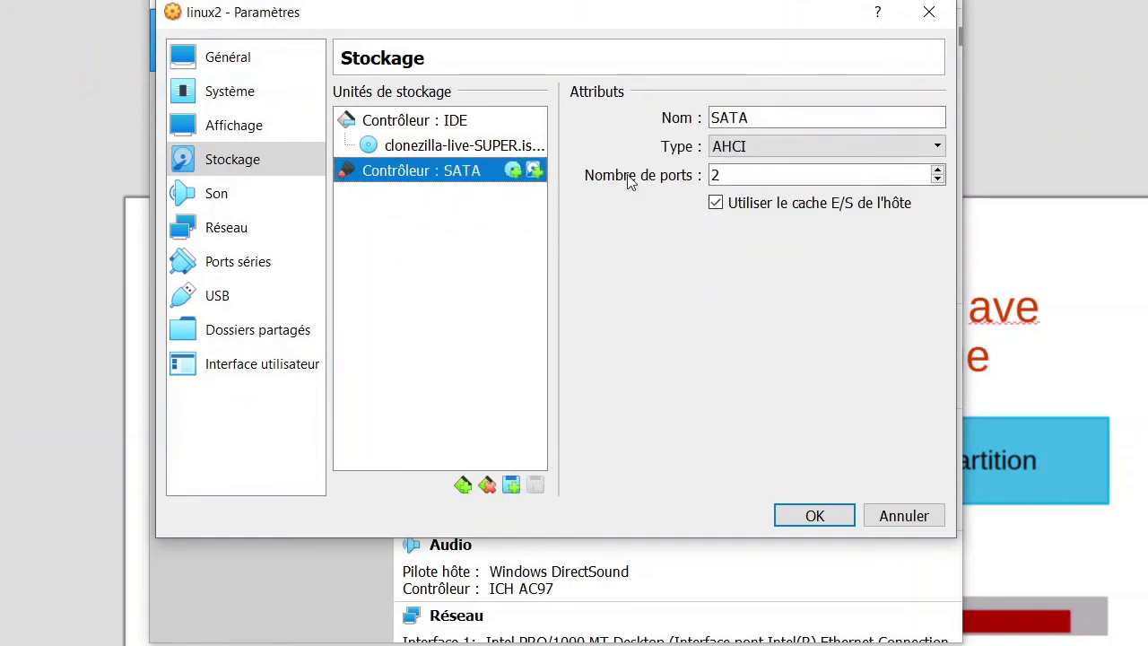
pyautogui.click(534, 169)
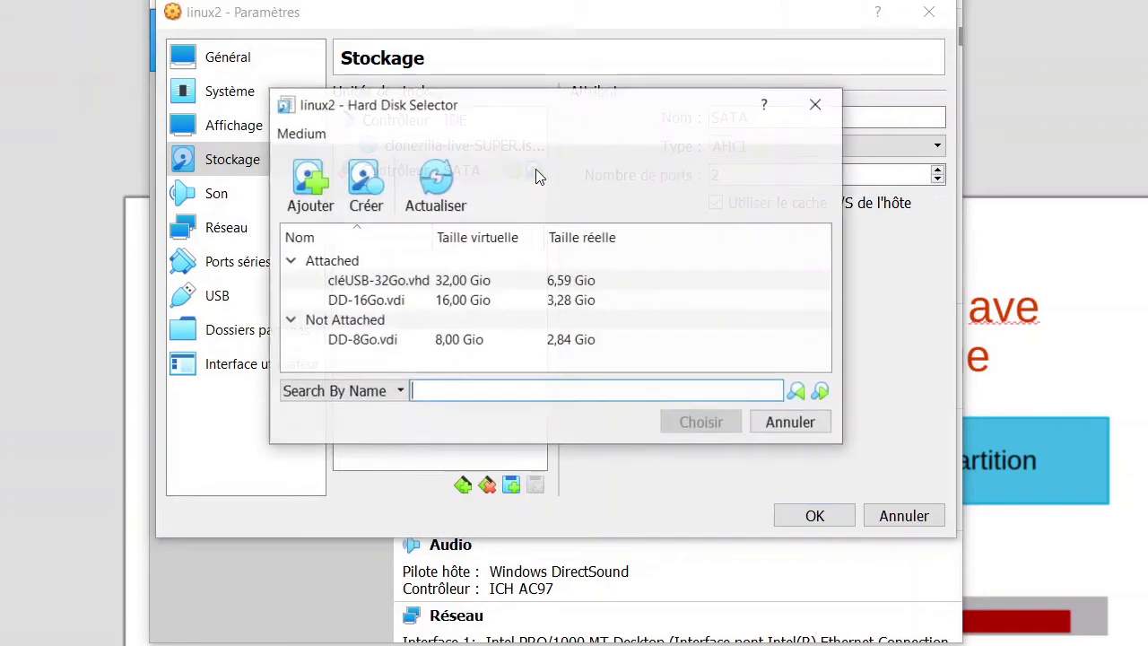
pyautogui.doubleClick(382, 300)
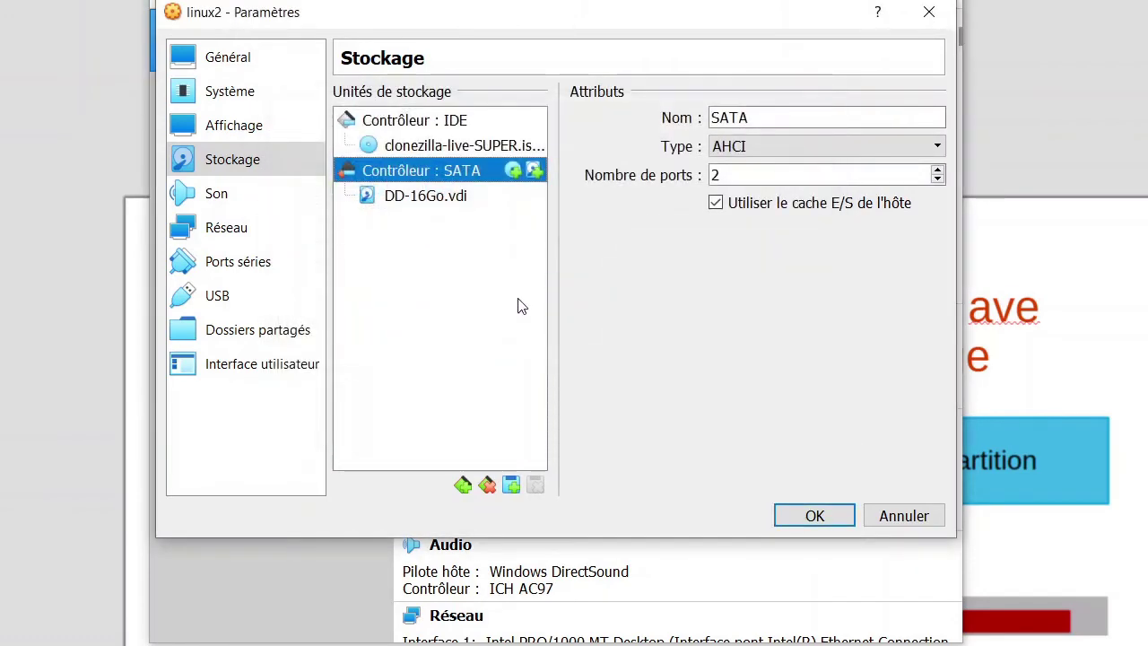
# Save the storage settings and boot linux2 with the default VGA 800x600 entry of clonezilla live with img SUPER.
pyautogui.click(787, 509)
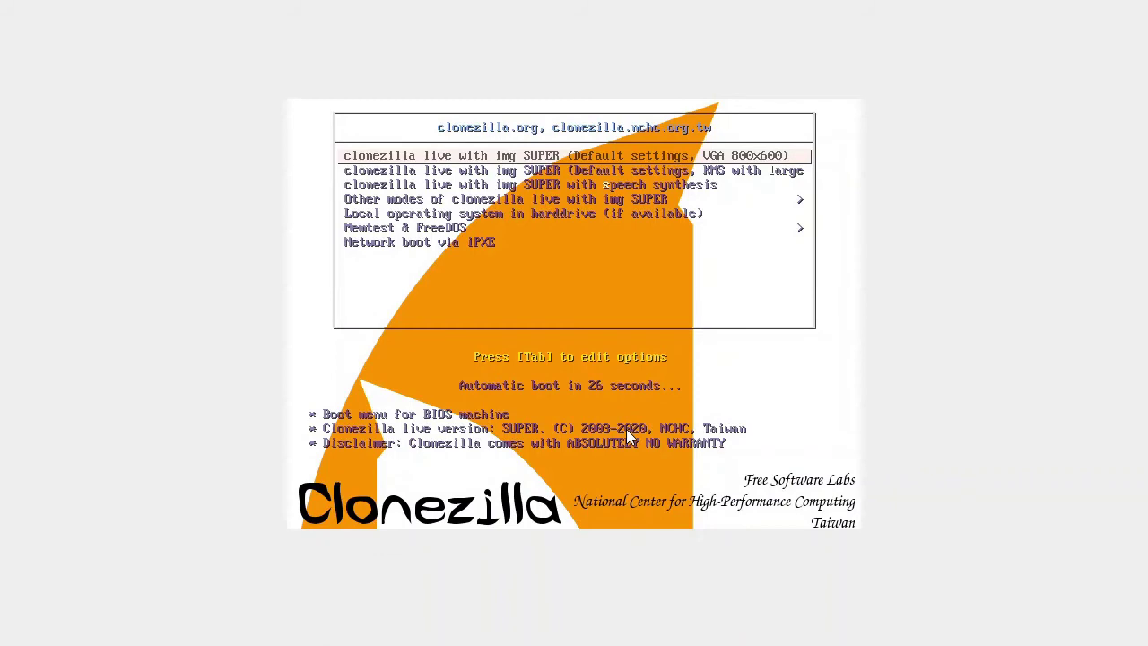
pyautogui.press('Return')
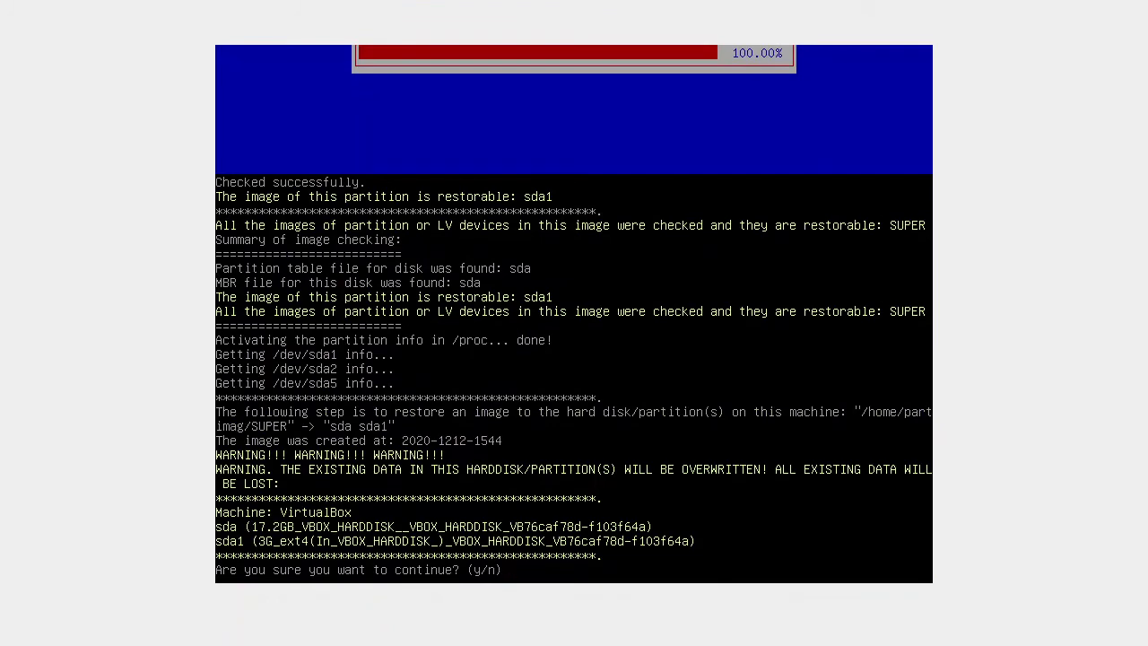
# Answer y to both overwrite confirmations to restore the SUPER image onto disk sda and partition sda1.
pyautogui.write('y')
pyautogui.press('Return')
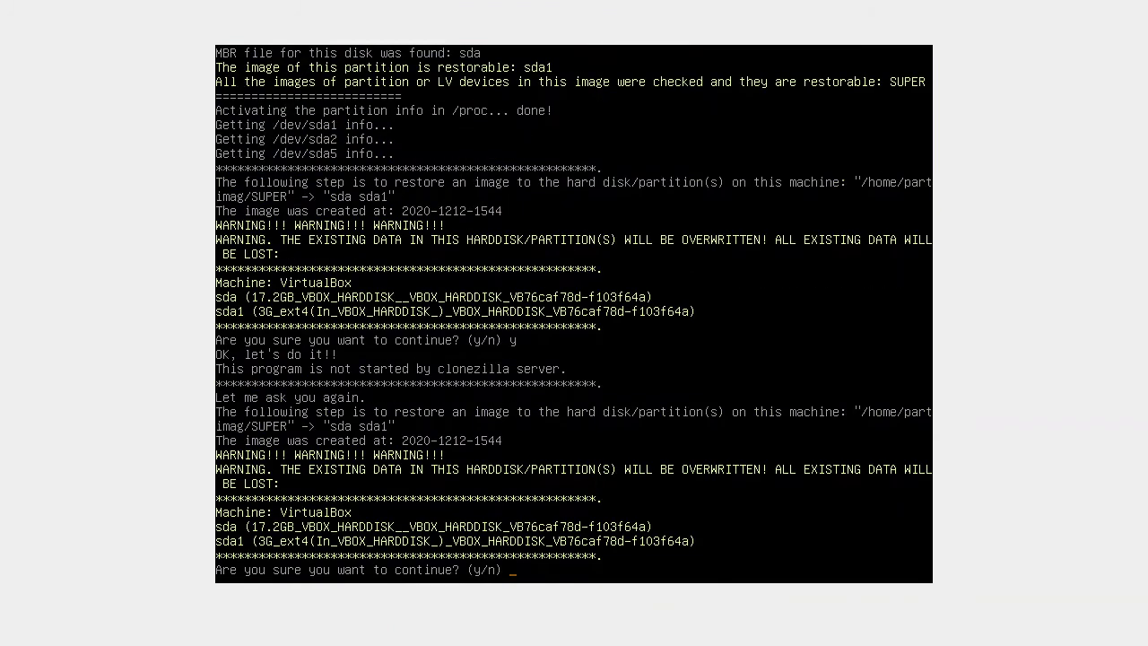
pyautogui.write('y')
pyautogui.press('Return')
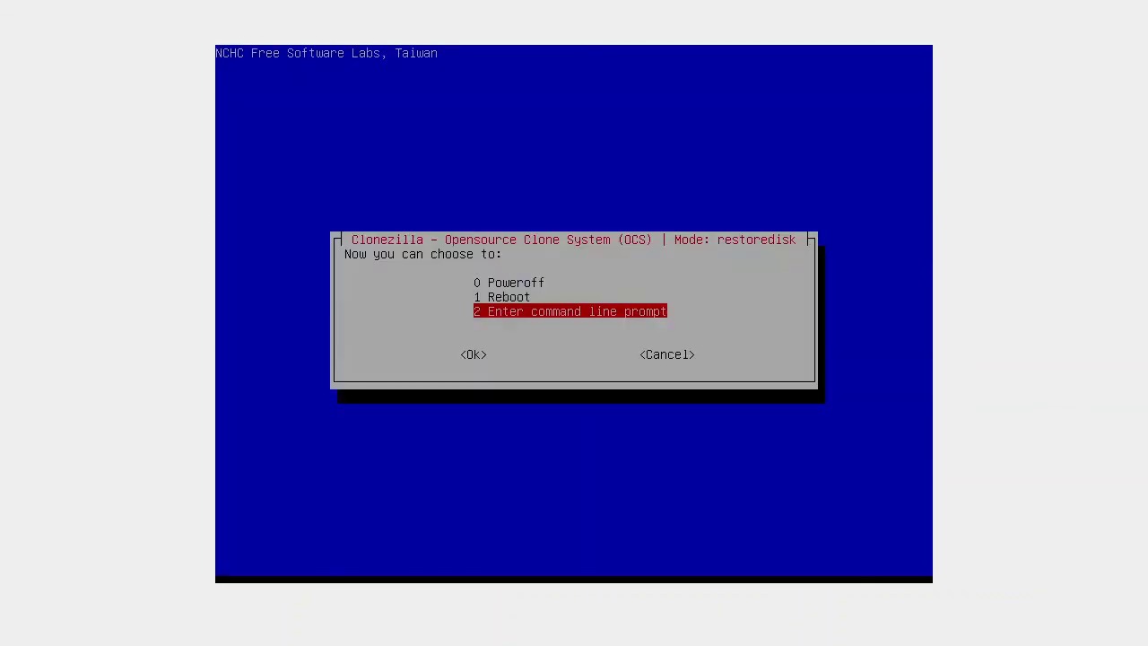
# Reboot the machine from the Clonezilla end menu, continue past the live-medium request, and boot Debian GNU/Linux.
pyautogui.press('Up')
pyautogui.press('Up')
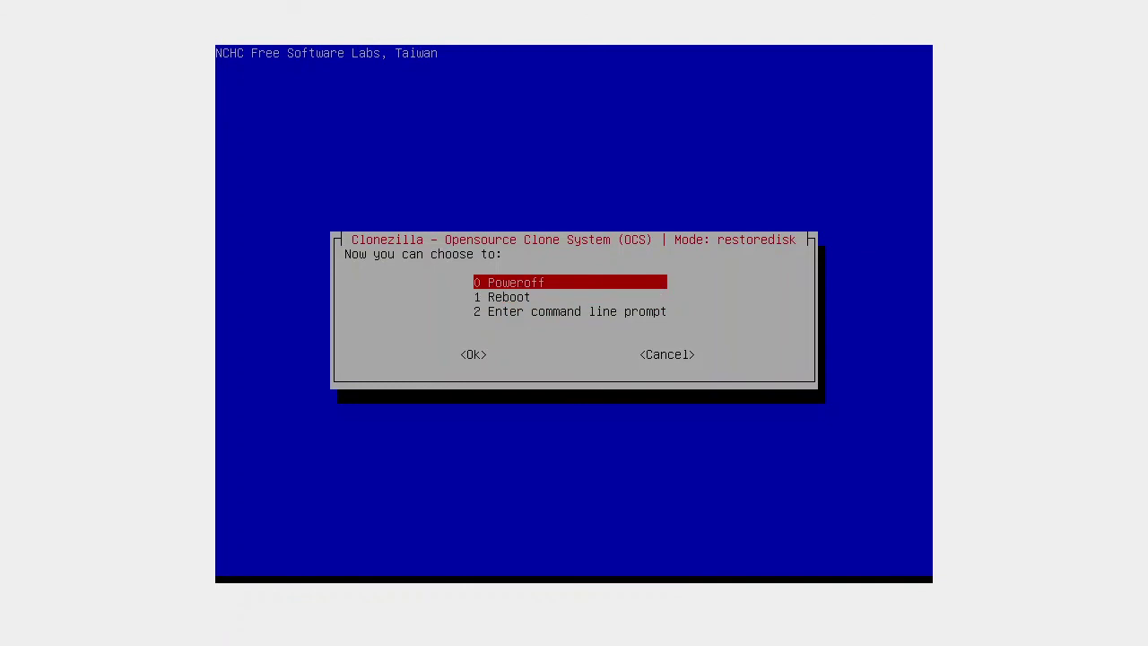
pyautogui.press('Down')
pyautogui.press('Return')
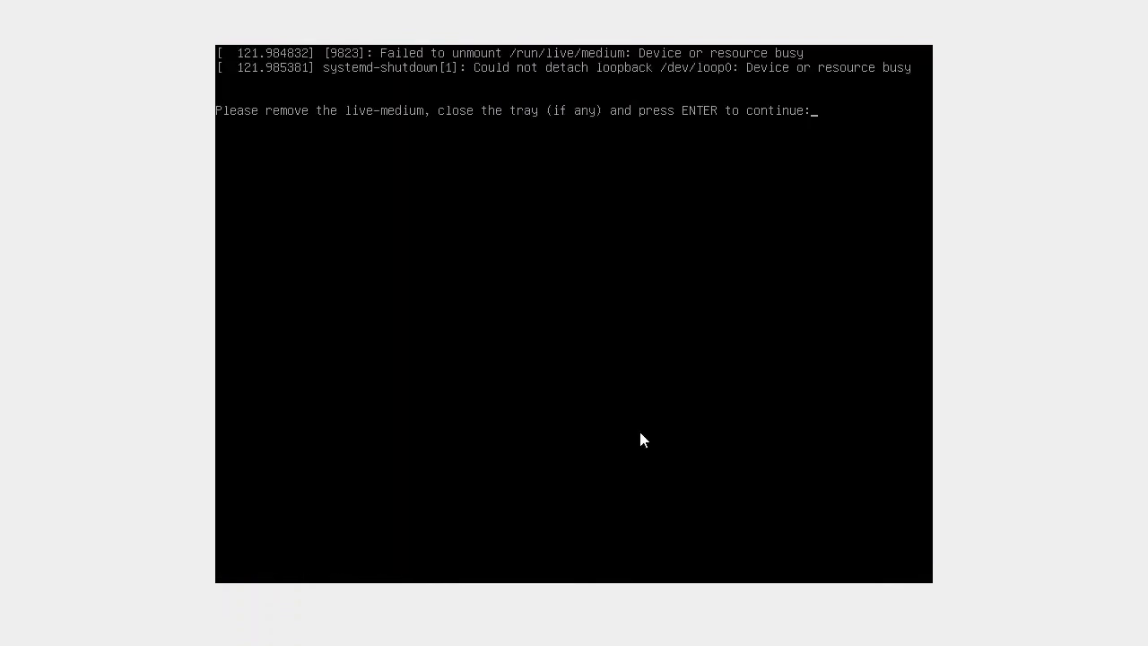
pyautogui.press('Return')
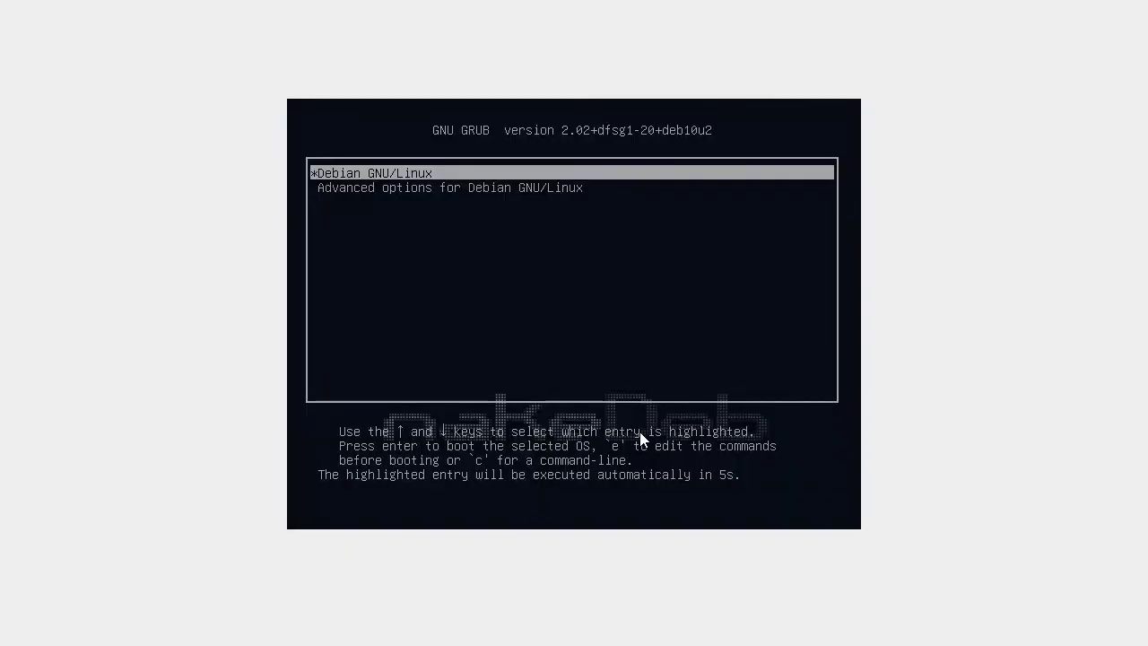
pyautogui.press('Return')
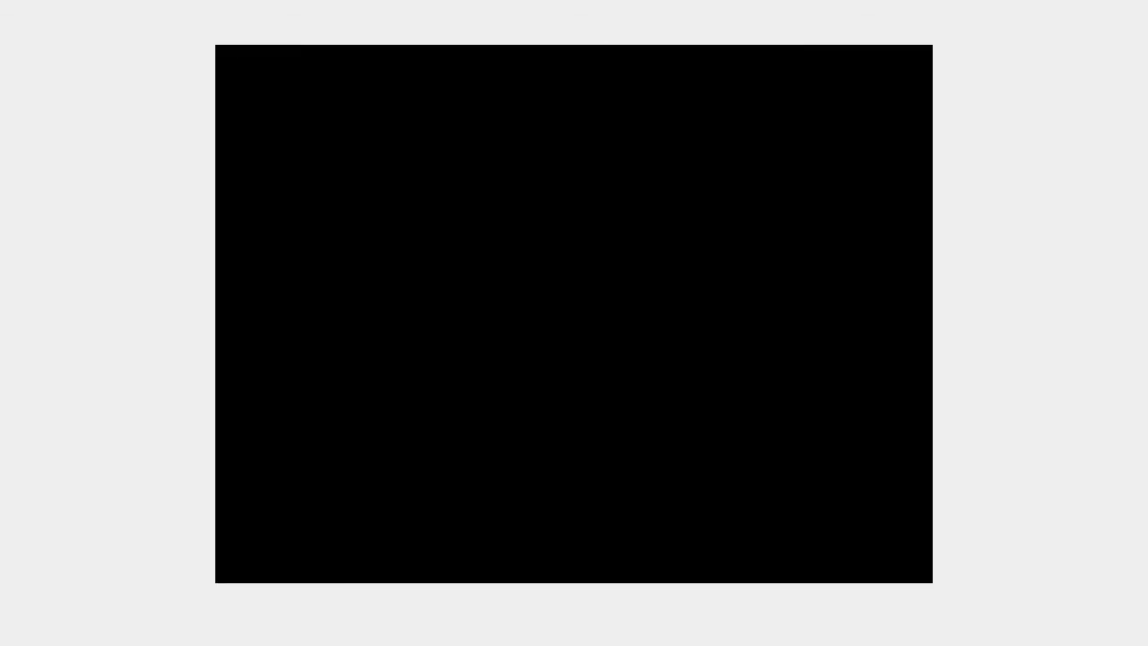
# Log in to the restored nakedeb system by entering the username and the account password.
pyautogui.write('d')
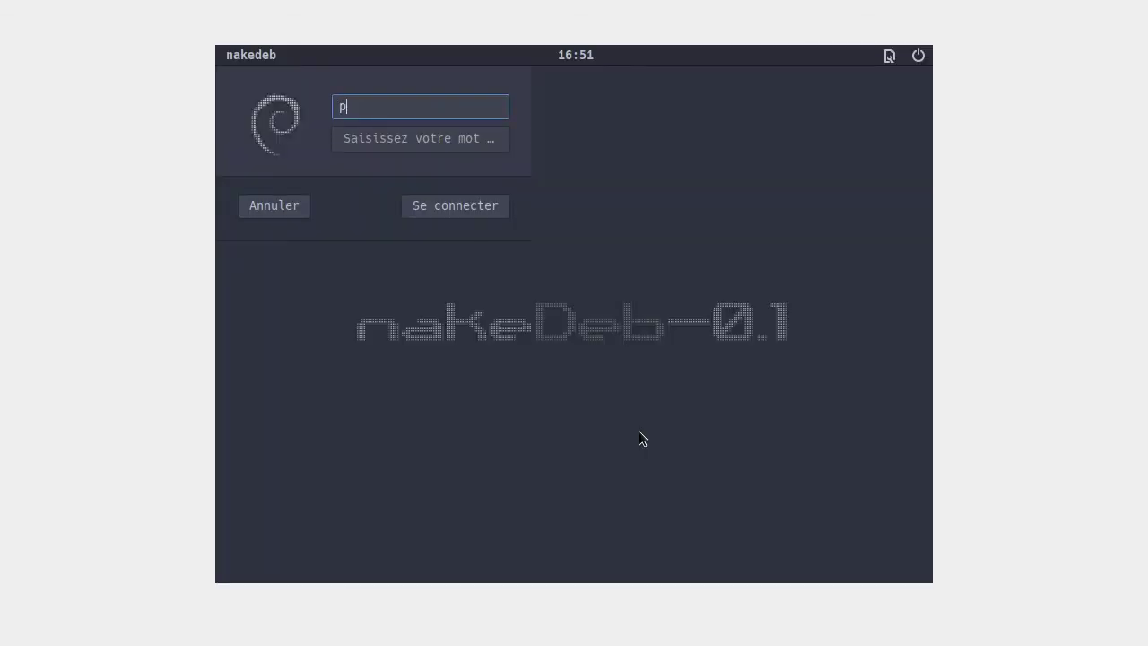
pyautogui.press('Return')
pyautogui.write('d')
pyautogui.press('Return')
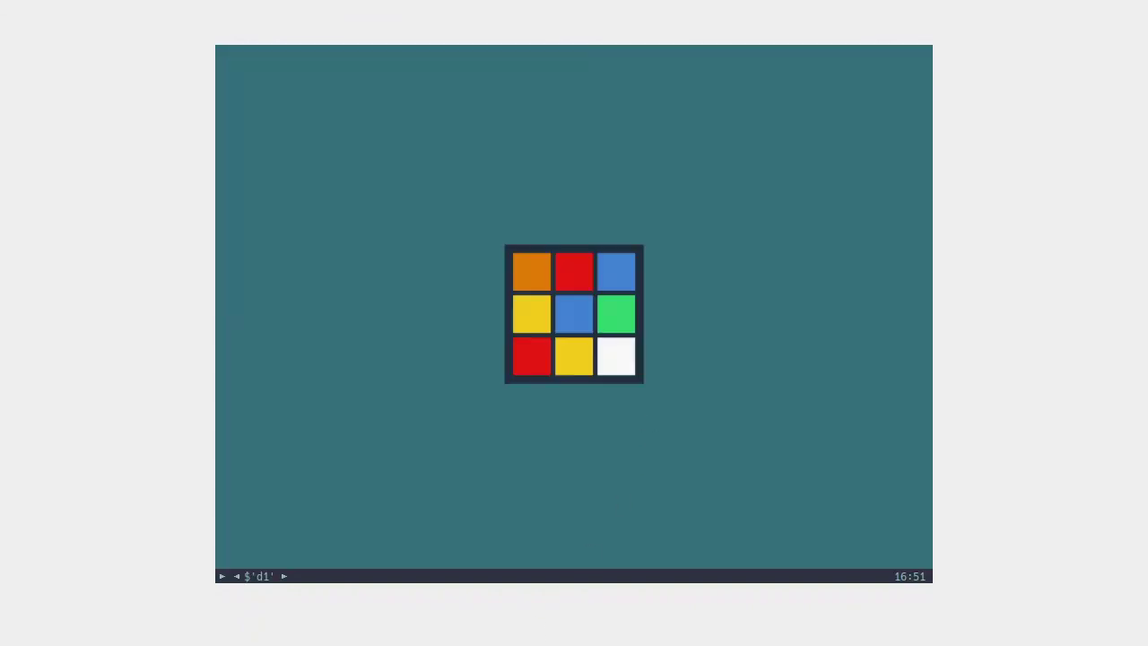
# Switch to the web browser, search for plop linux, and look through the Plop Linux - Overview page on plop.at.
pyautogui.moveTo(461, 645)
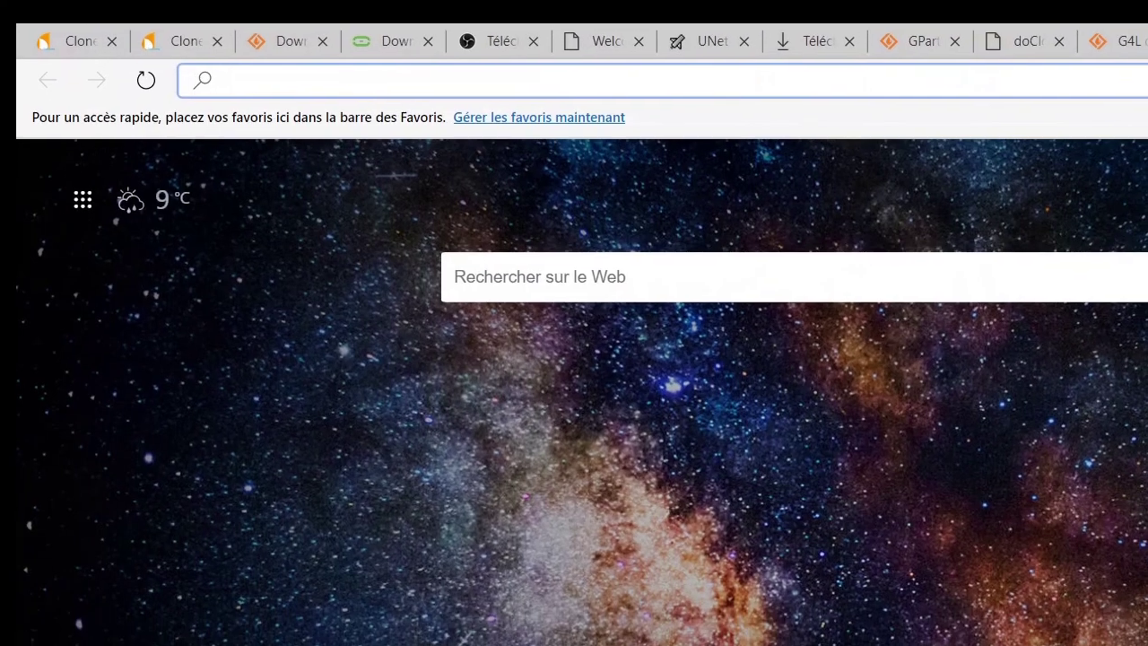
pyautogui.write('p')
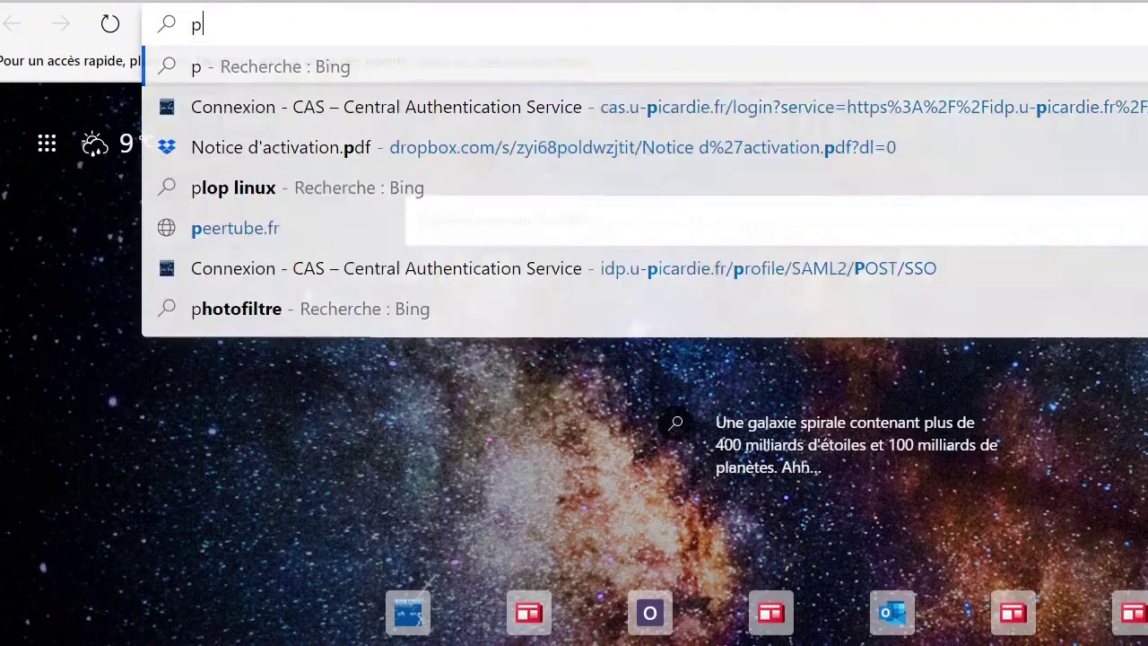
pyautogui.write('lop ')
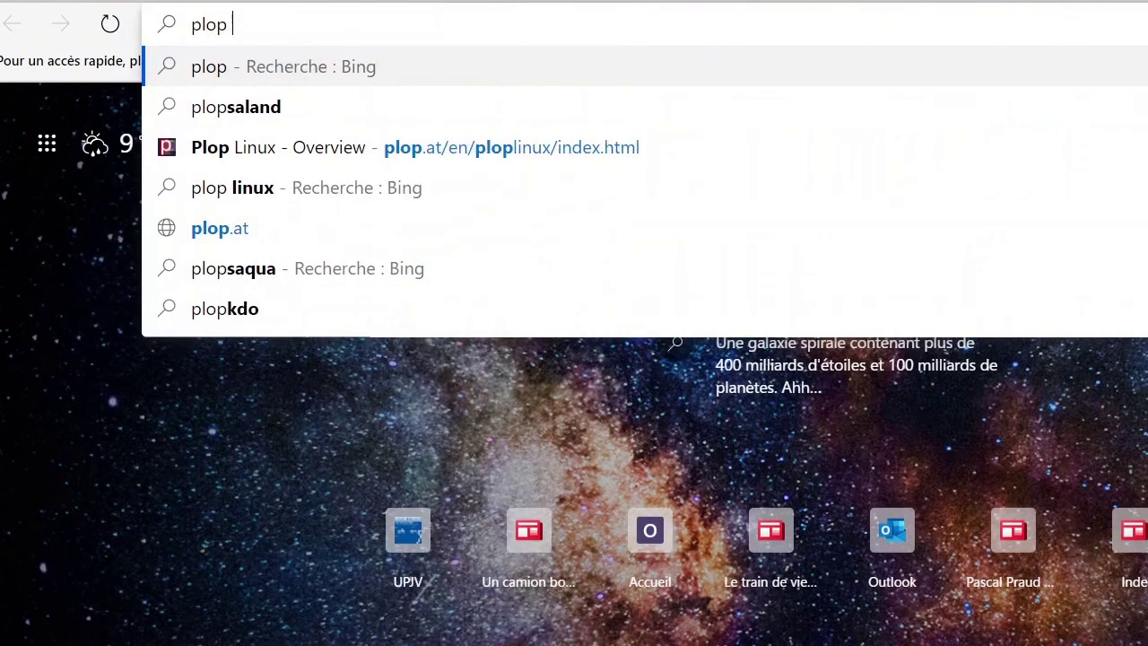
pyautogui.write('linux')
pyautogui.press('Return')
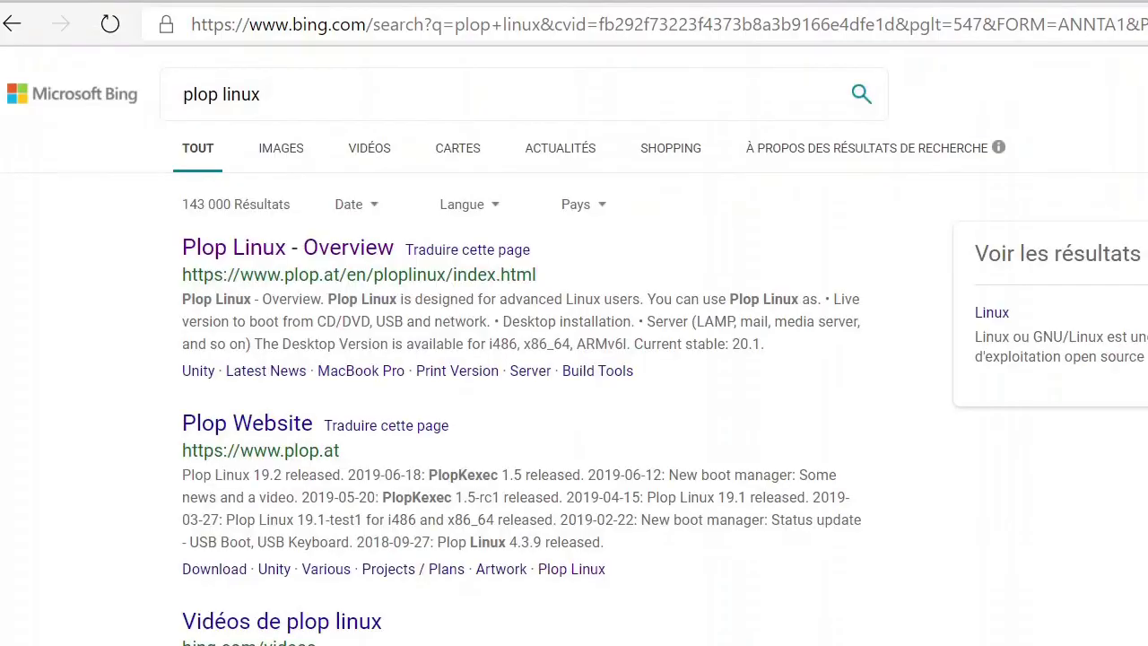
pyautogui.click(326, 255)
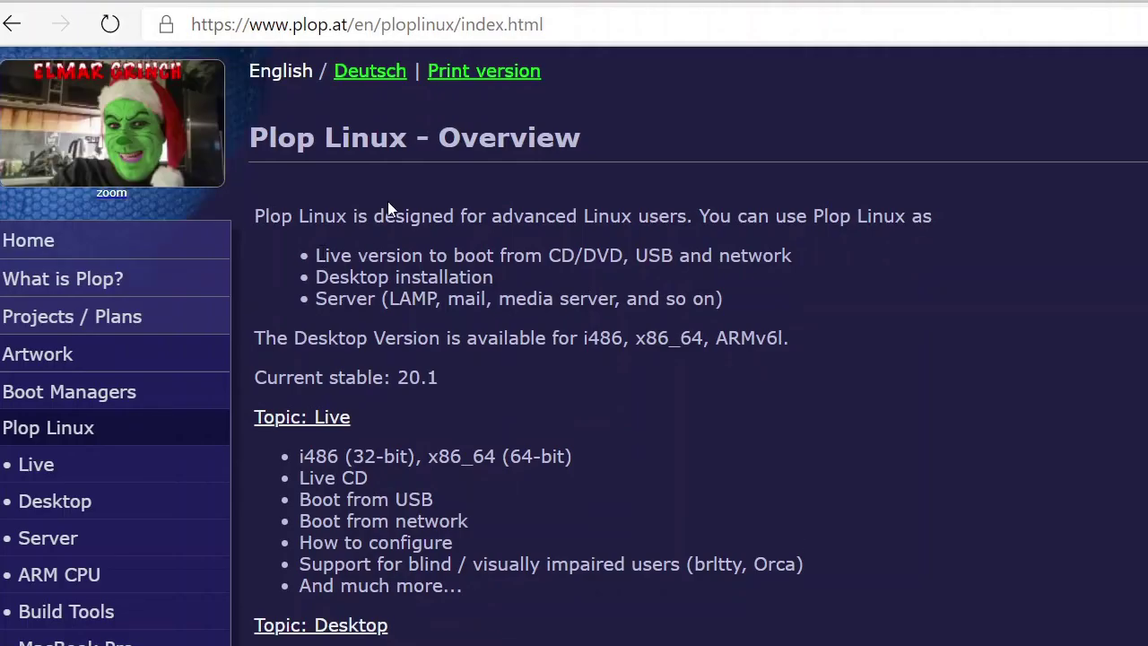
pyautogui.scroll(-10, 704, 432)
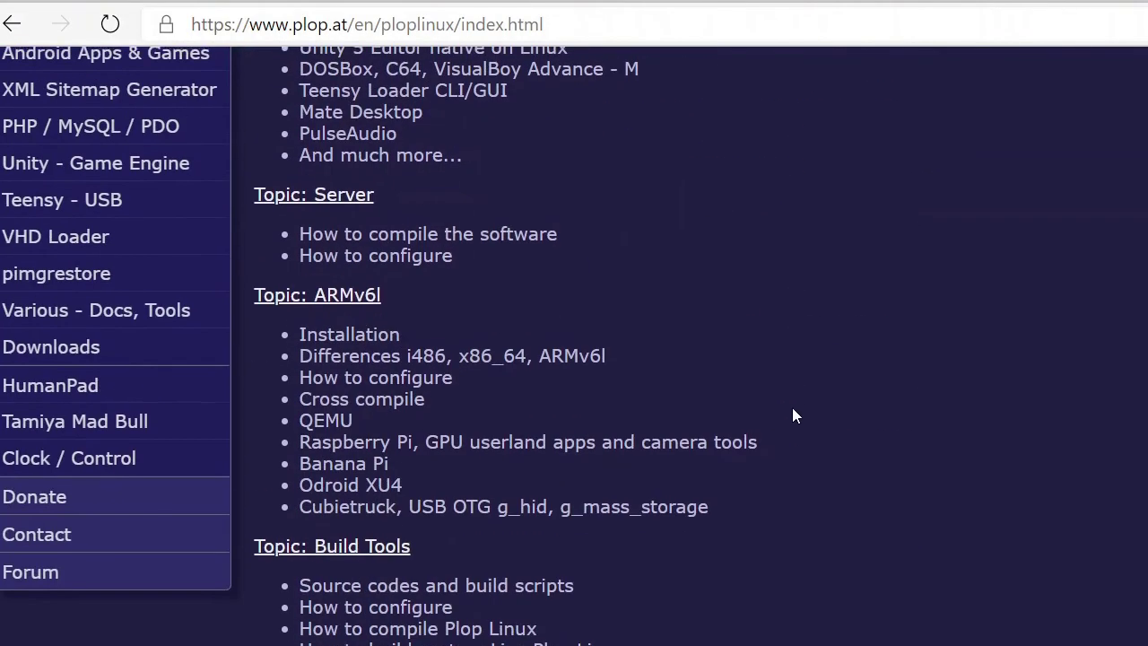
pyautogui.scroll(7, 793, 415)
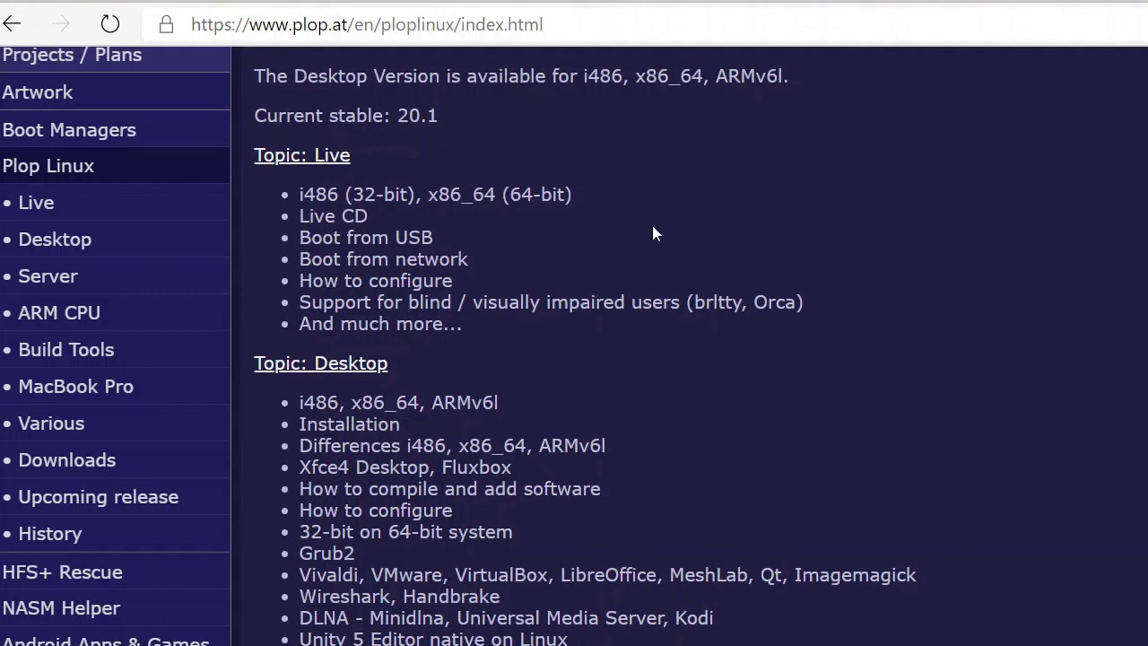
pyautogui.scroll(3, 652, 225)
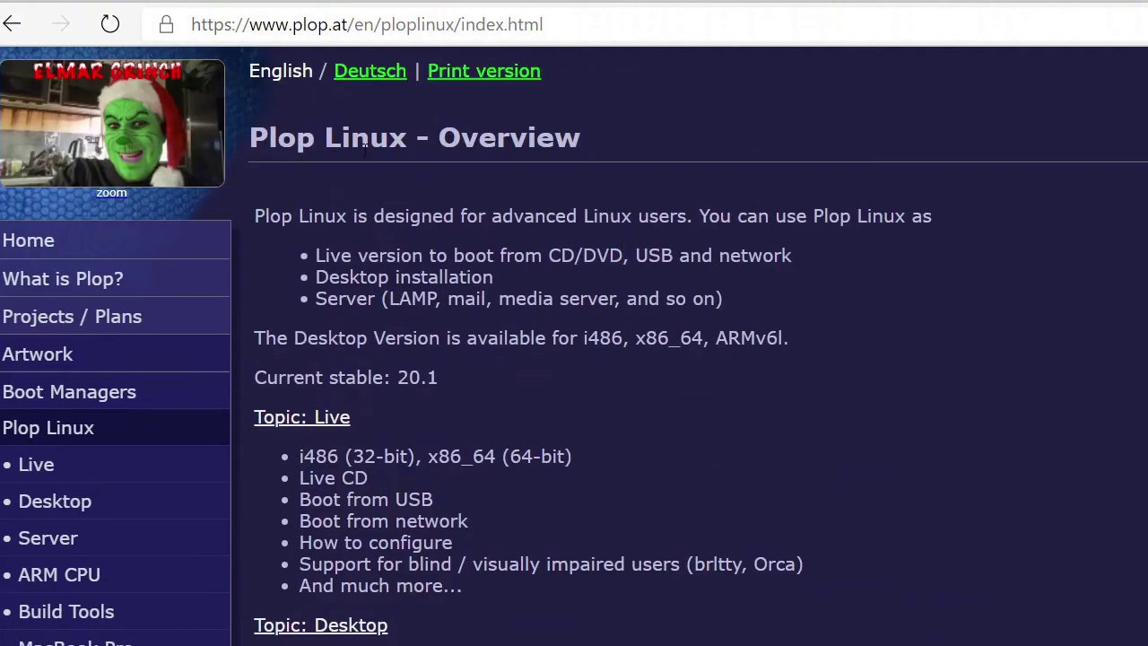